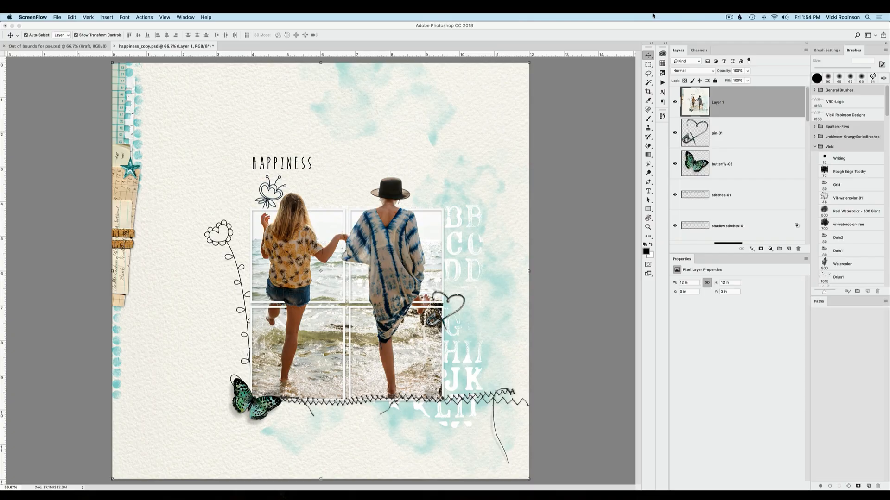
Compare the finished happiness_copy.psd layout with the Out of bounds working document and its layers.
{"action": "left_click", "coordinate": [149, 46]}
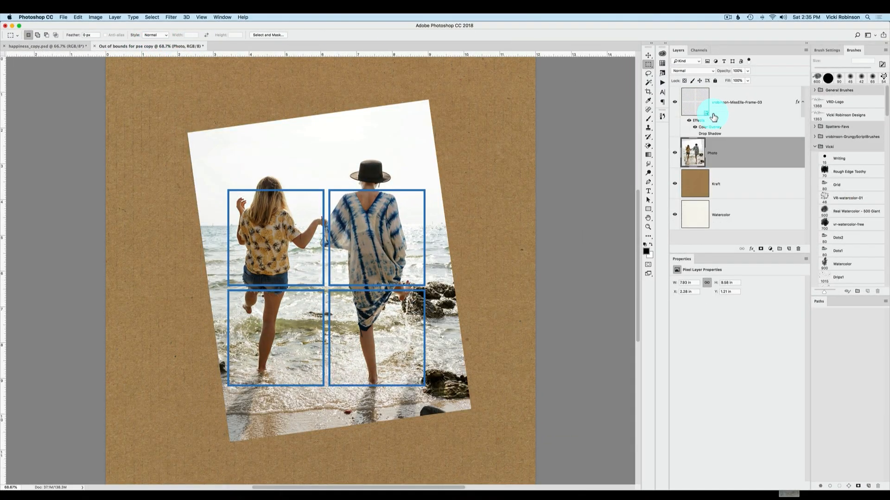
{"action": "left_click", "coordinate": [717, 149]}
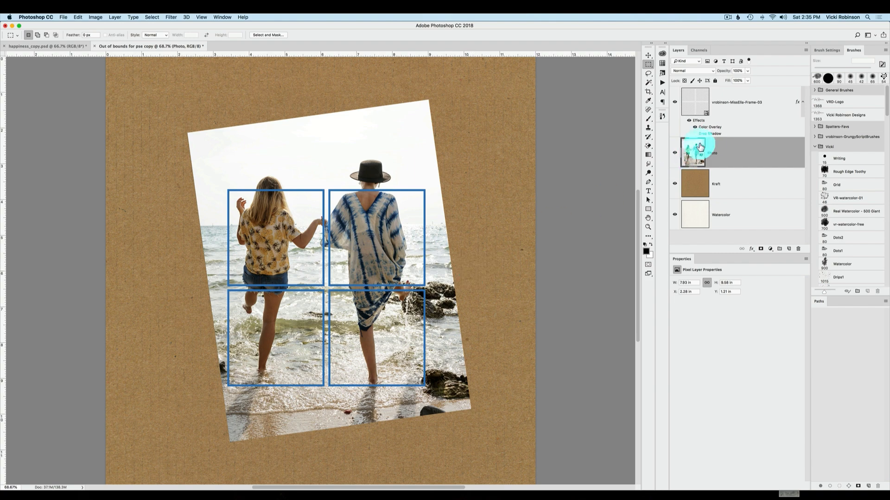
{"action": "left_click", "coordinate": [67, 44]}
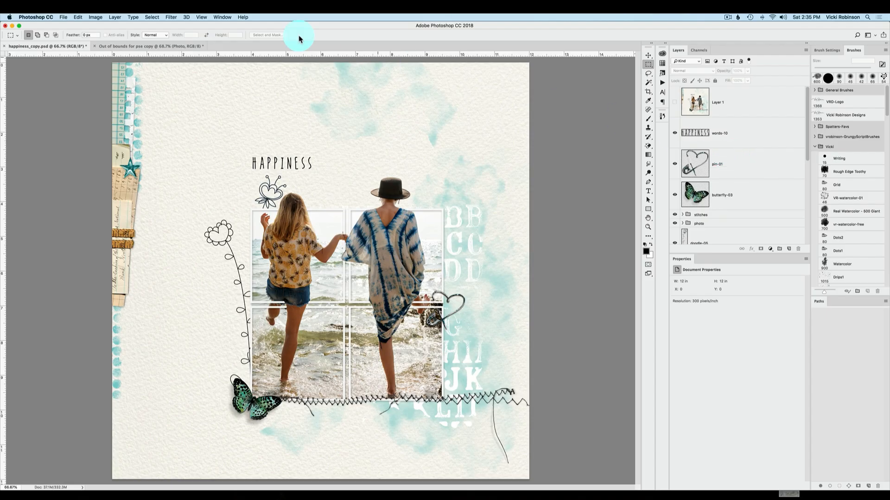
{"action": "left_click", "coordinate": [162, 46]}
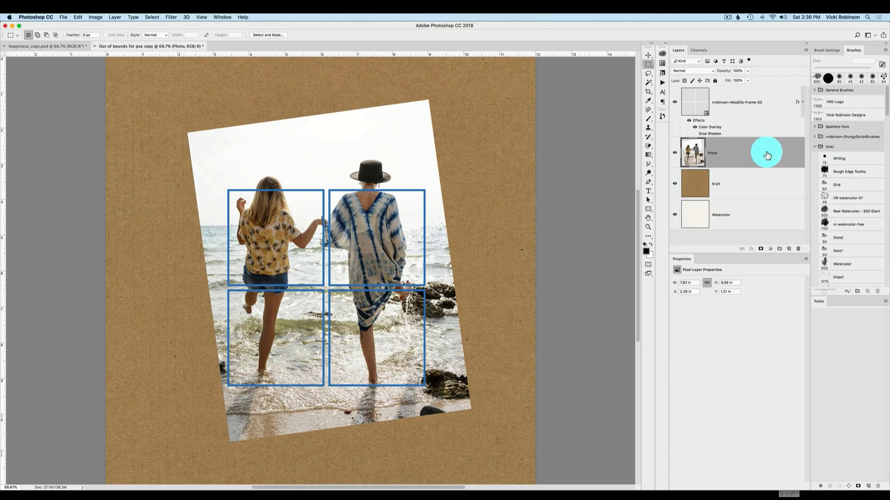
Duplicate the Photo layer twice, keeping the copies beneath the frame layer.
{"action": "left_click_drag", "start_coordinate": [767, 153], "coordinate": [789, 254]}
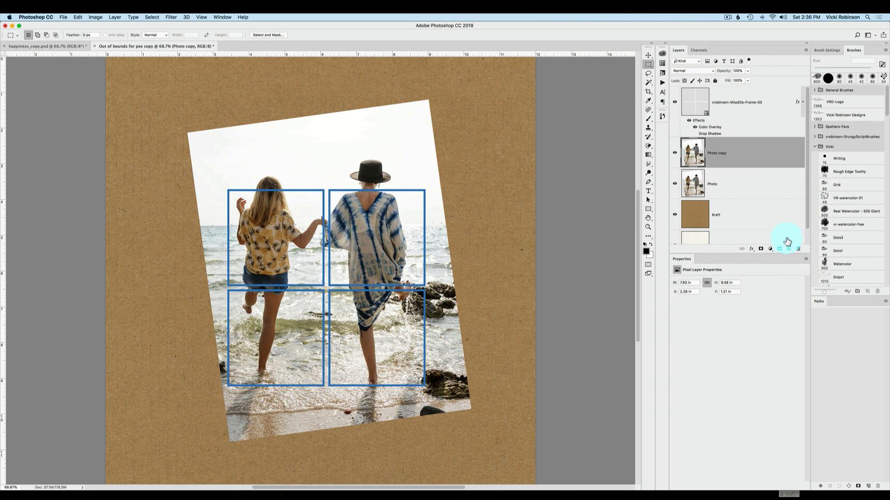
{"action": "left_click", "coordinate": [114, 18]}
{"action": "mouse_move", "coordinate": [118, 26]}
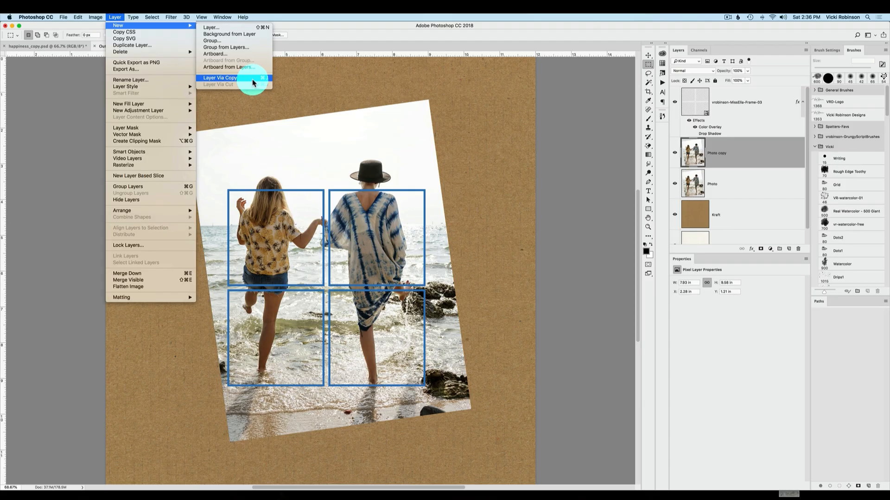
{"action": "left_click", "coordinate": [739, 162]}
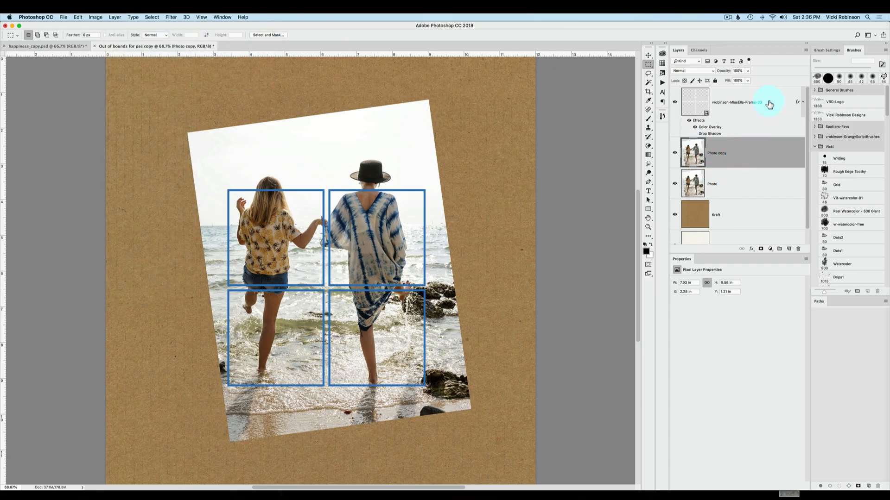
{"action": "key", "text": "super+j"}
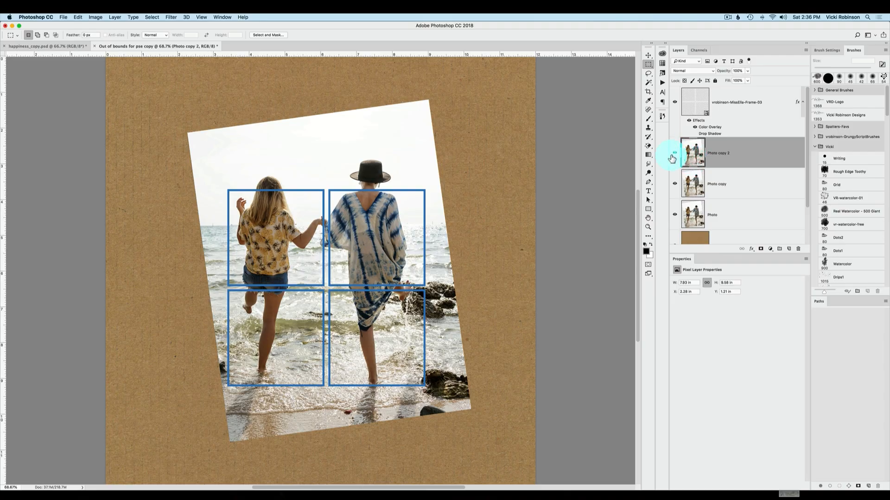
Hide the Photo copy 2 and Photo layers and make Photo copy the active layer.
{"action": "left_click", "coordinate": [674, 154]}
{"action": "left_click", "coordinate": [674, 216]}
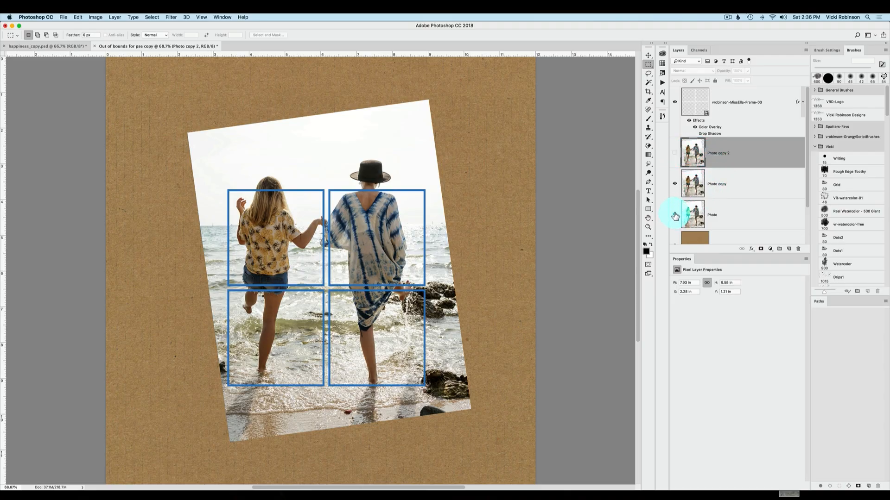
{"action": "left_click", "coordinate": [741, 188]}
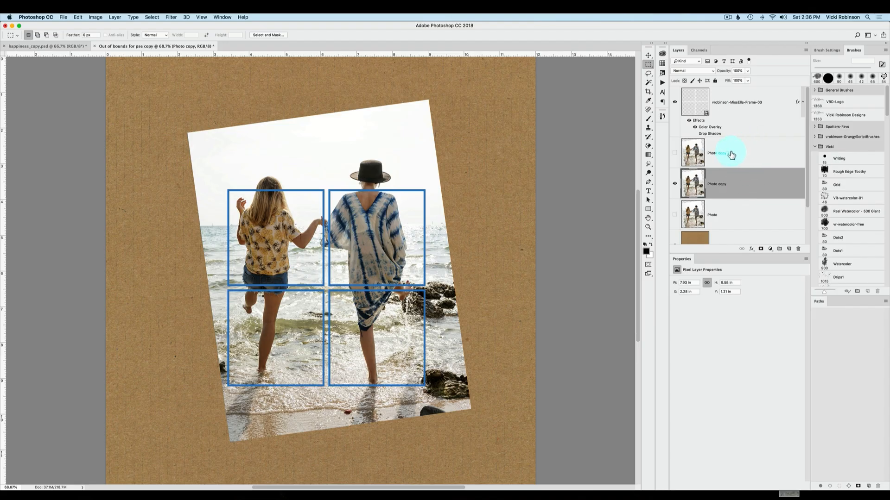
Draw a rectangular marquee selection about 5.48 in square along the outer edge of the blue four-pane frame.
{"action": "key", "text": "m"}
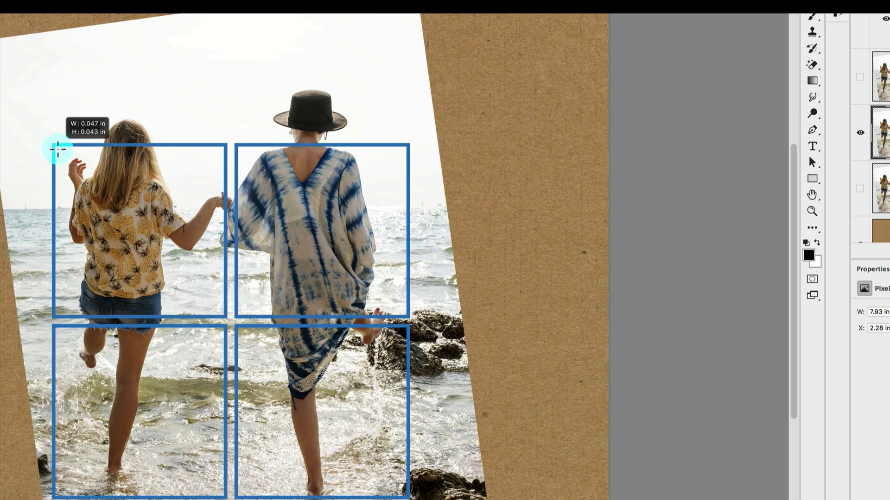
{"action": "left_click_drag", "start_coordinate": [80, 163], "coordinate": [359, 391]}
{"action": "left_click_drag", "start_coordinate": [390, 458], "coordinate": [408, 491]}
{"action": "key", "text": "space"}
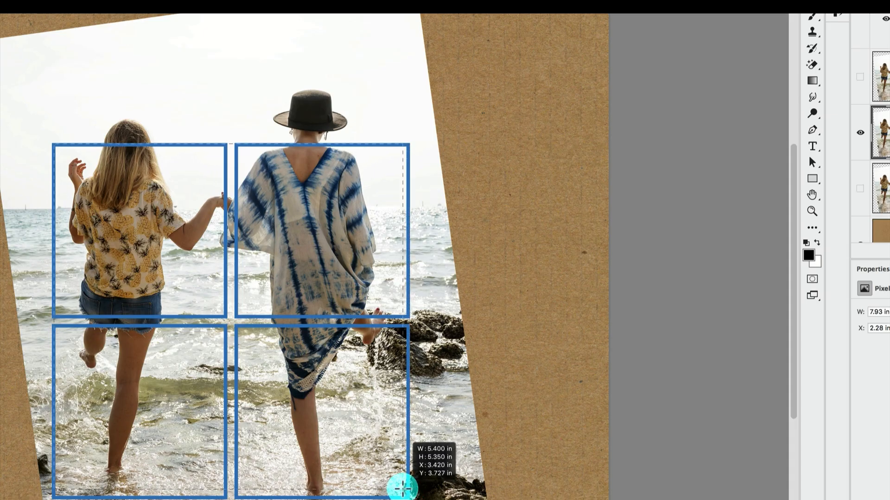
{"action": "left_click_drag", "start_coordinate": [402, 488], "coordinate": [407, 492]}
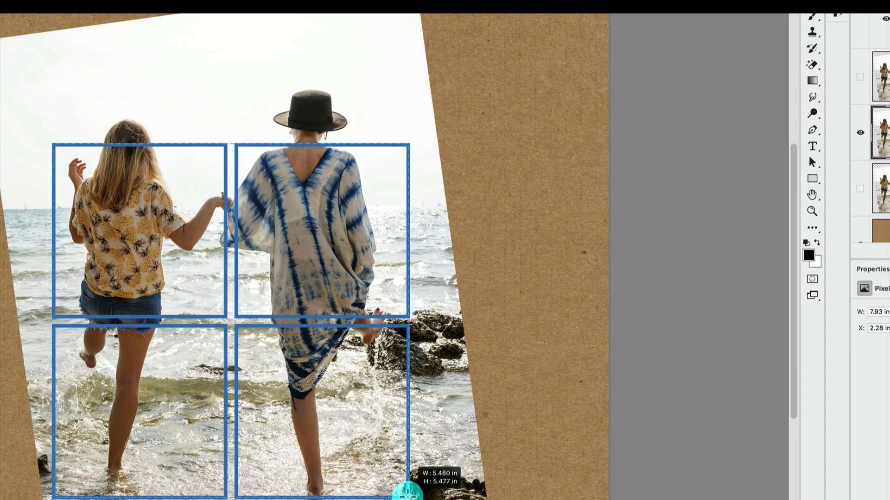
{"action": "left_click_drag", "start_coordinate": [407, 493], "coordinate": [408, 492]}
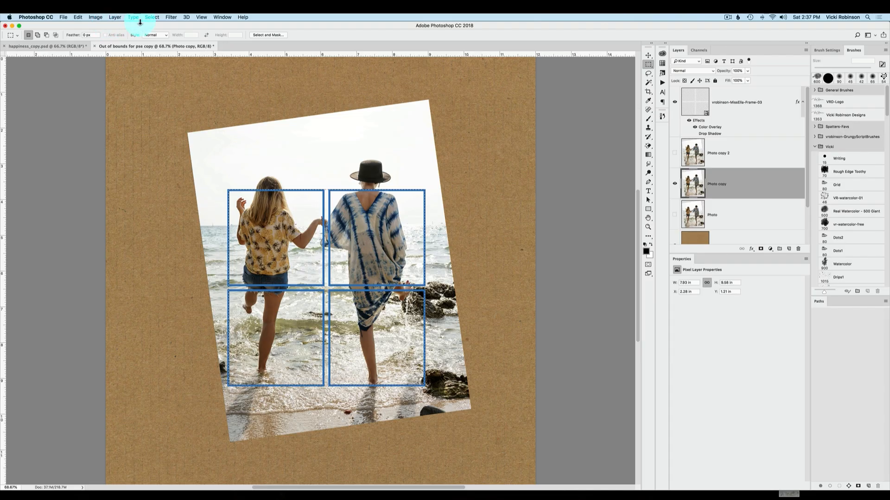
Invert the selection, delete the part of Photo copy outside the frame, and deselect.
{"action": "left_click", "coordinate": [152, 17]}
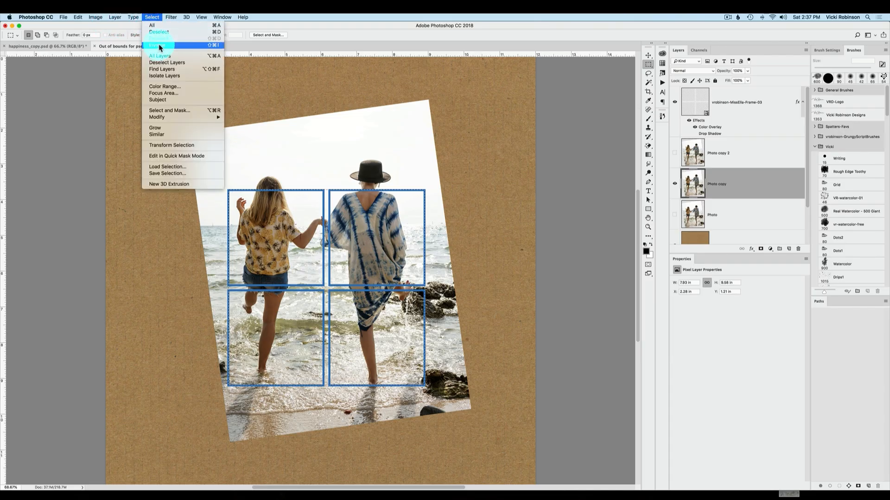
{"action": "left_click", "coordinate": [207, 46]}
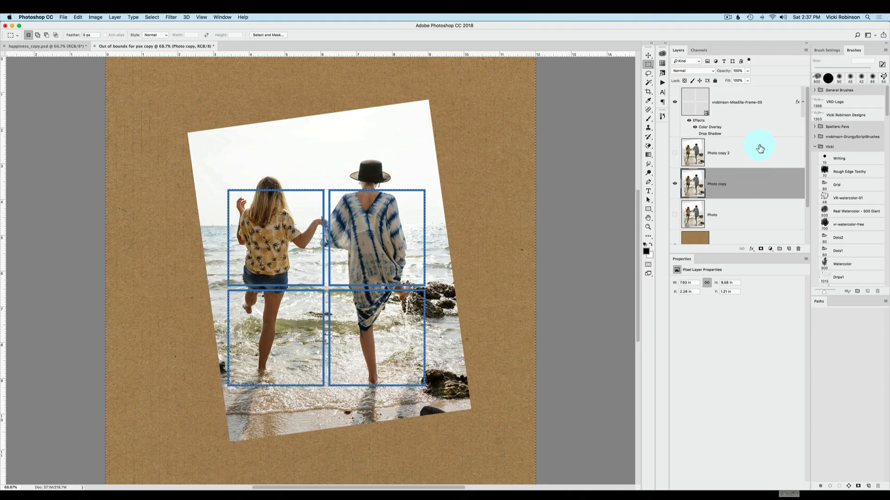
{"action": "key", "text": "BackSpace"}
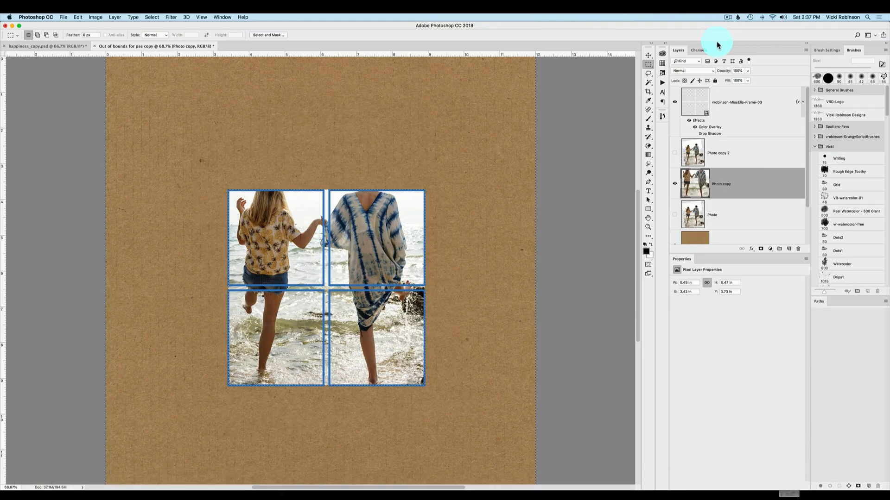
{"action": "key", "text": "super+d"}
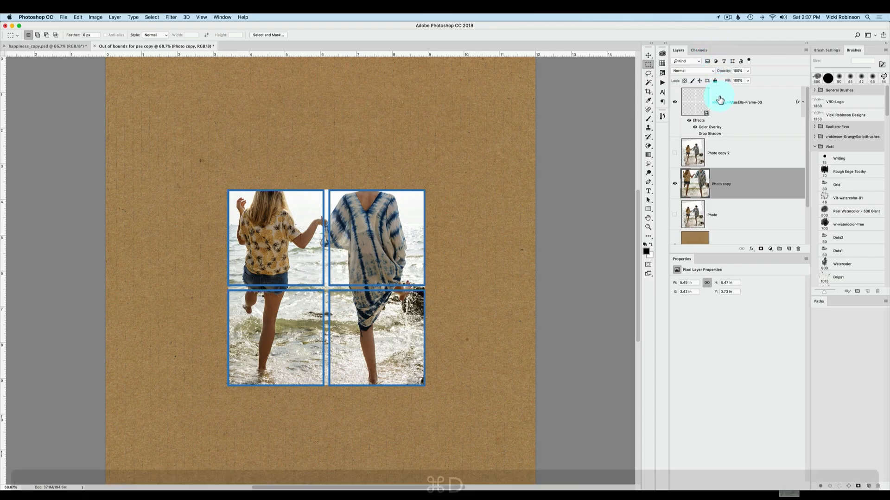
Add a layer mask to the frame layer and make the mask active.
{"action": "left_click", "coordinate": [719, 96]}
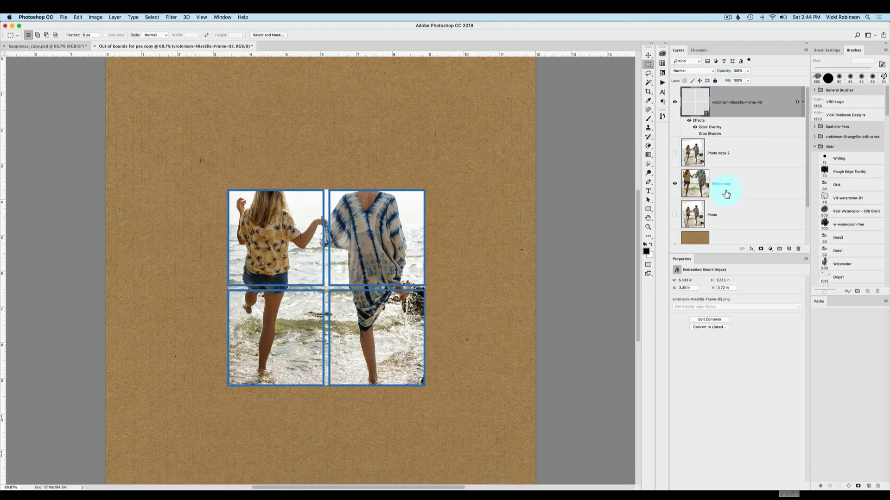
{"action": "left_click", "coordinate": [674, 153]}
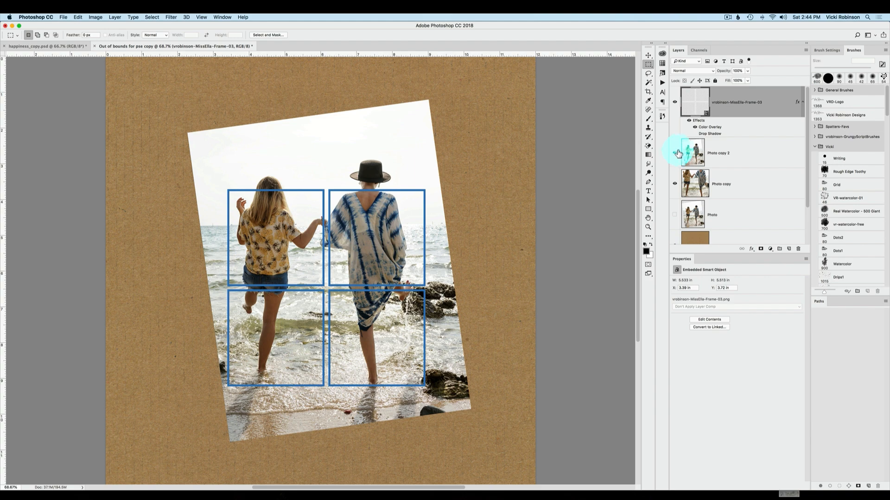
{"action": "left_click", "coordinate": [675, 153]}
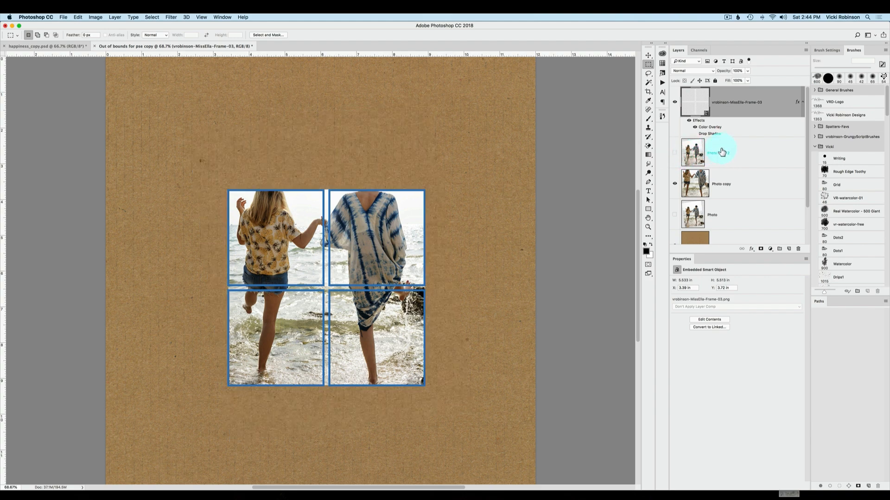
{"action": "left_click", "coordinate": [755, 115]}
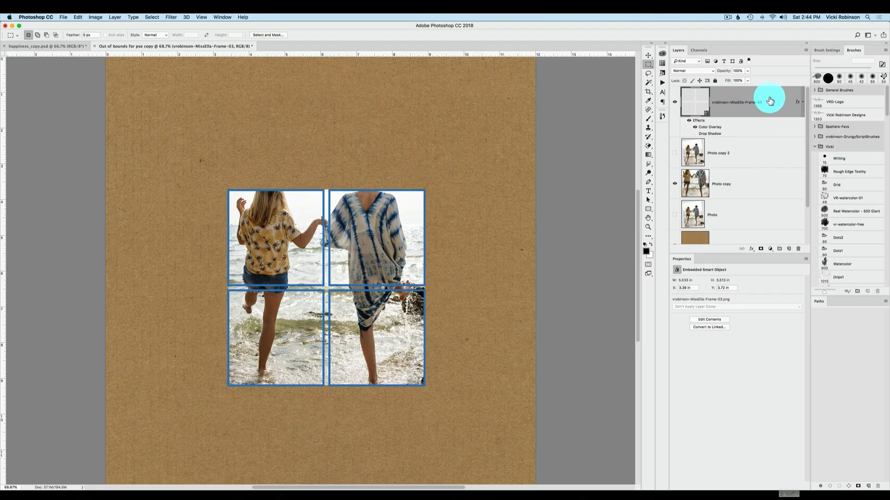
{"action": "left_click", "coordinate": [761, 250]}
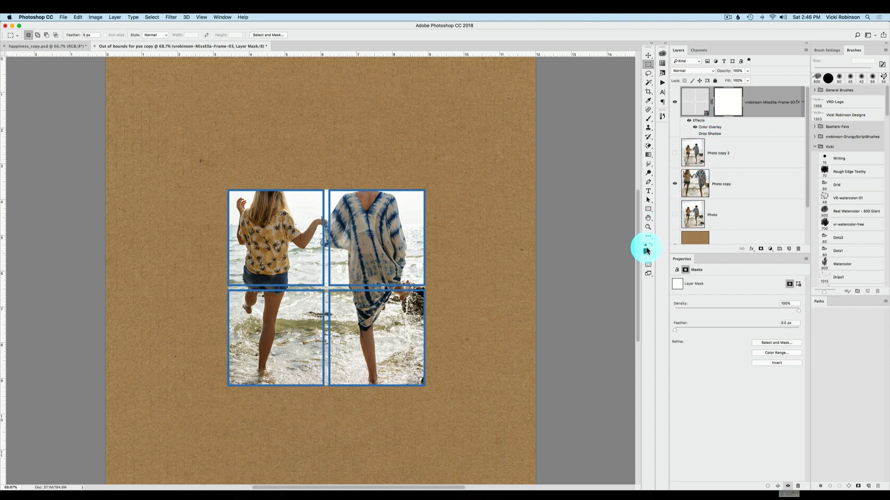
{"action": "left_click", "coordinate": [730, 106]}
{"action": "left_click_drag", "start_coordinate": [725, 92], "coordinate": [727, 95]}
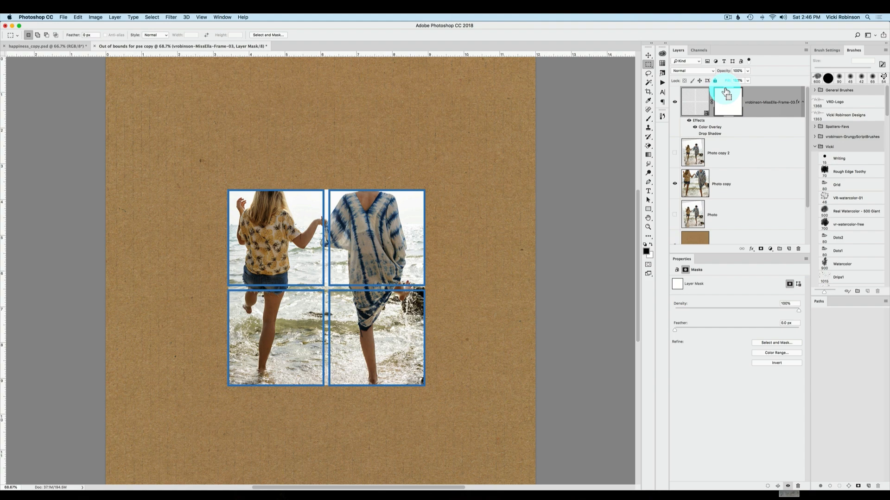
Paint black on the frame's layer mask with a 35 px brush to hide the frame bar crossing the denim shorts.
{"action": "key", "text": "super+1"}
{"action": "key", "text": "super+plus"}
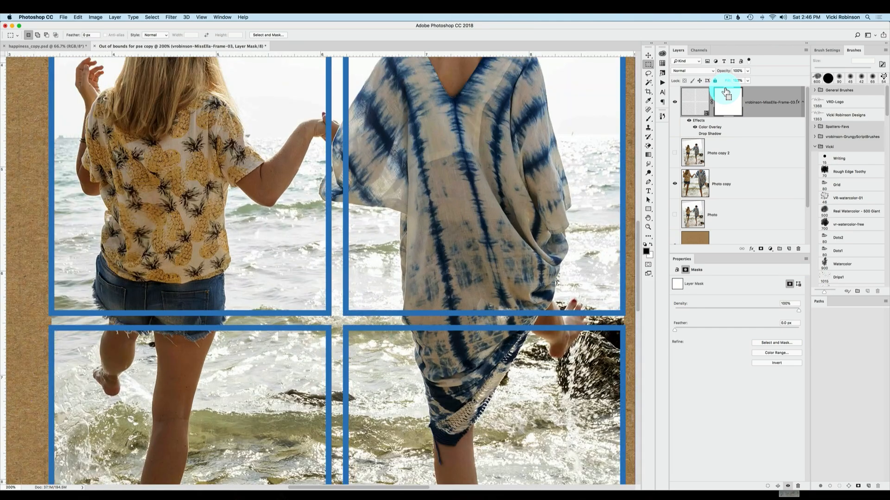
{"action": "left_click_drag", "start_coordinate": [725, 107], "coordinate": [352, 147]}
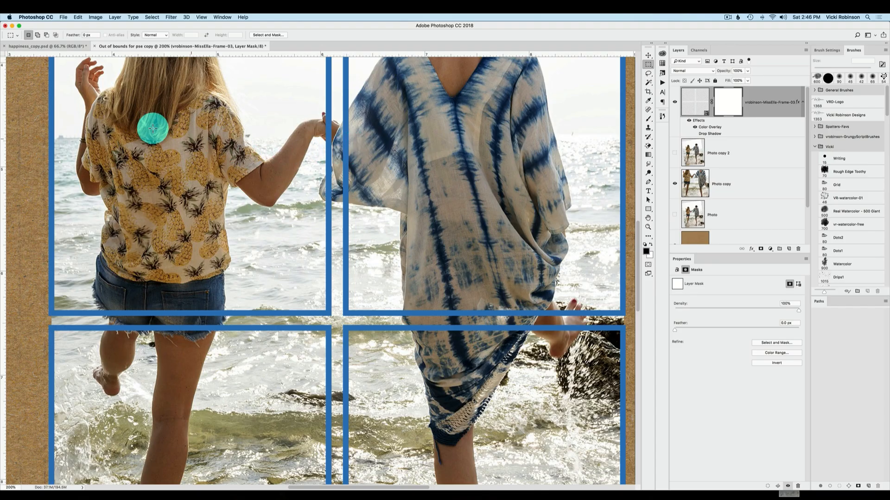
{"action": "key", "text": "b"}
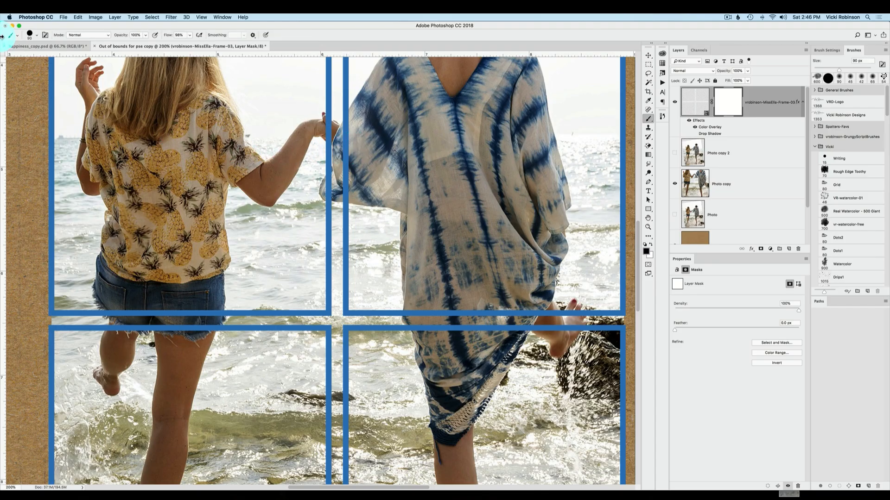
{"action": "left_click", "coordinate": [37, 38]}
{"action": "left_click", "coordinate": [37, 37]}
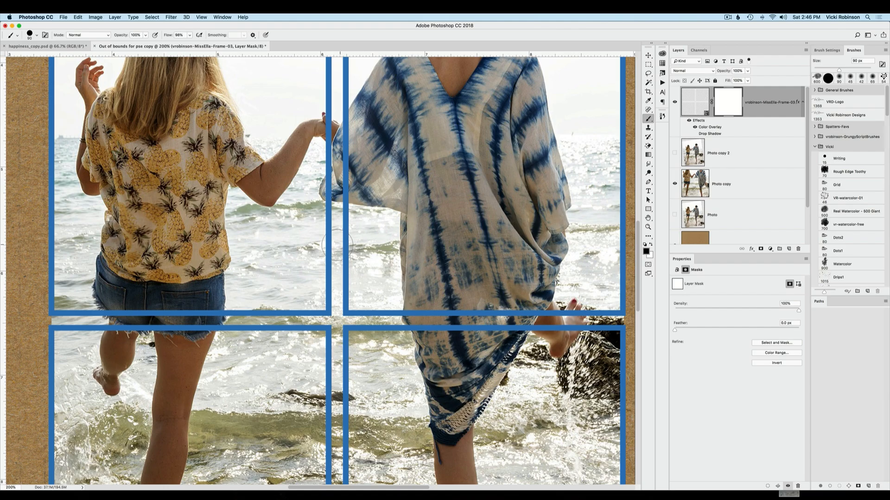
{"action": "key", "text": "bracketright"}
{"action": "key", "text": "bracketright"}
{"action": "key", "text": "bracketleft"}
{"action": "key", "text": "bracketleft"}
{"action": "key", "text": "bracketleft"}
{"action": "key", "text": "bracketleft"}
{"action": "key", "text": "bracketleft"}
{"action": "left_click", "coordinate": [207, 295]}
{"action": "key", "text": "bracketleft"}
{"action": "key", "text": "bracketleft"}
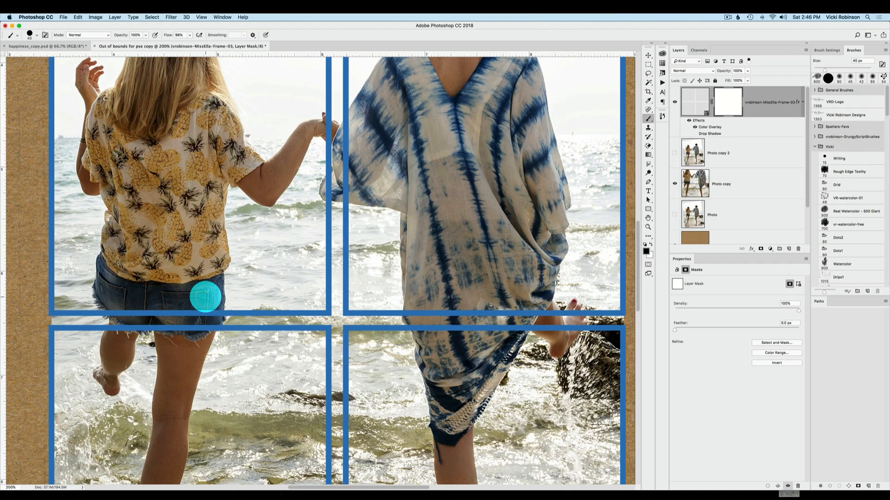
{"action": "key", "text": "bracketleft"}
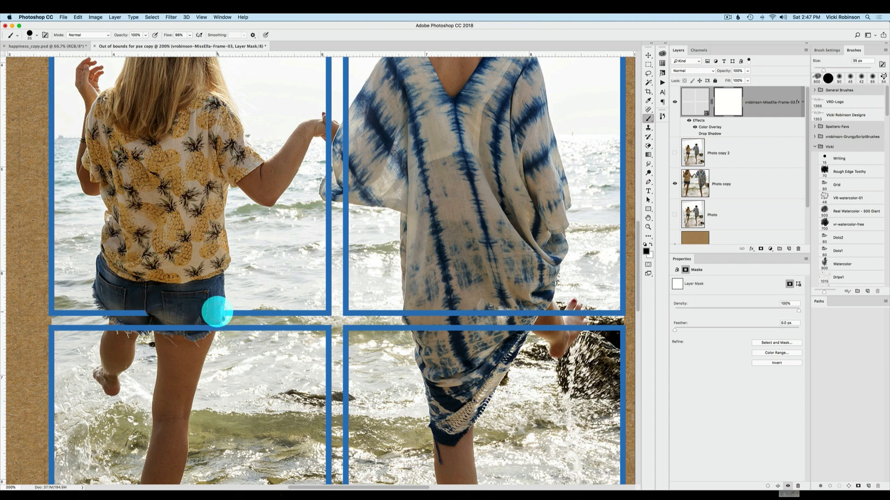
{"action": "left_click", "coordinate": [217, 312]}
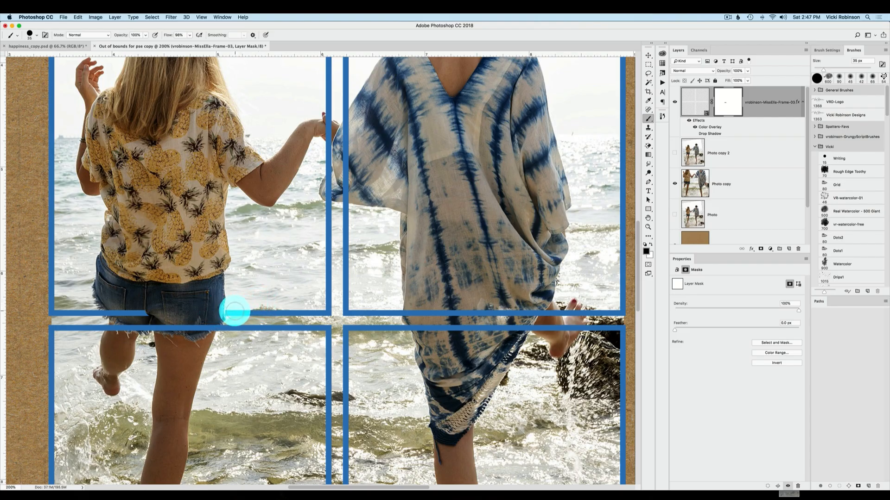
Refine the frame mask with a 25 px brush until both horizontal bars are hidden over the denim shorts.
{"action": "key", "text": "x"}
{"action": "key", "text": "bracketleft"}
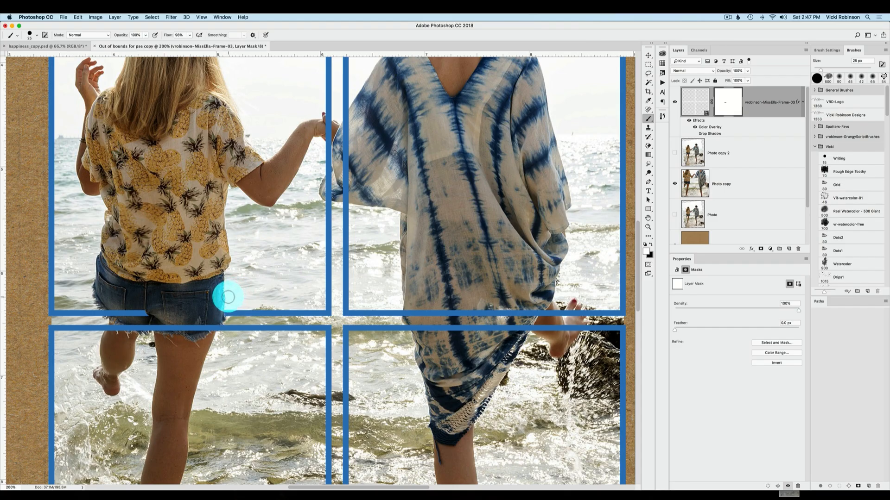
{"action": "key", "text": "x"}
{"action": "left_click", "coordinate": [207, 307]}
{"action": "mouse_move", "coordinate": [207, 307]}
{"action": "left_mouse_down"}
{"action": "mouse_move", "coordinate": [151, 316]}
{"action": "mouse_move", "coordinate": [158, 328]}
{"action": "mouse_move", "coordinate": [216, 326]}
{"action": "mouse_move", "coordinate": [181, 313]}
{"action": "mouse_move", "coordinate": [196, 288]}
{"action": "mouse_move", "coordinate": [200, 247]}
{"action": "left_mouse_up"}
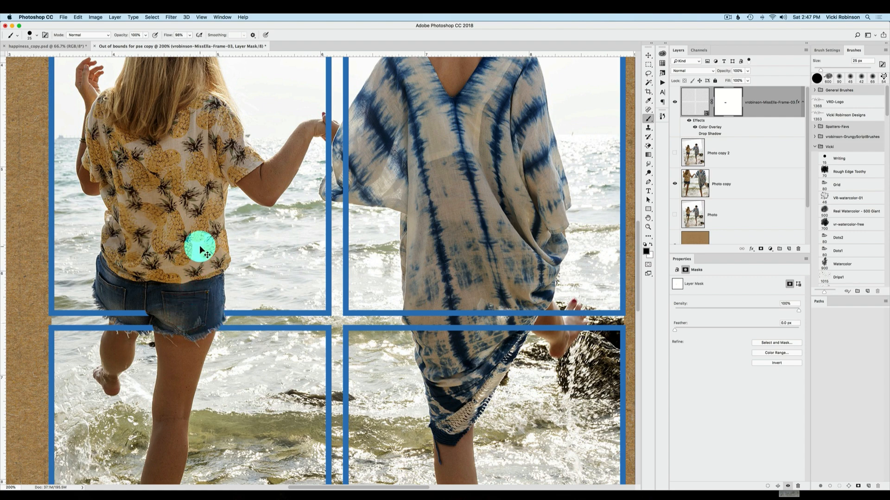
{"action": "key", "text": "super+minus"}
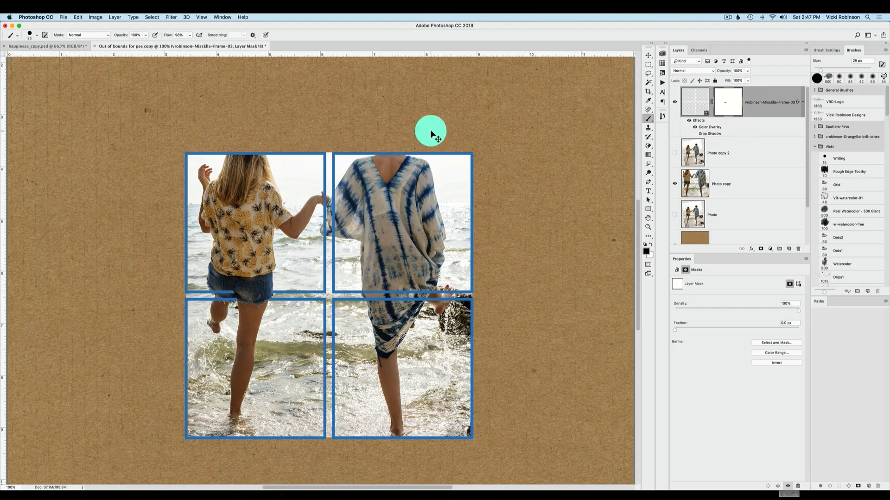
{"action": "key", "text": "super+equal"}
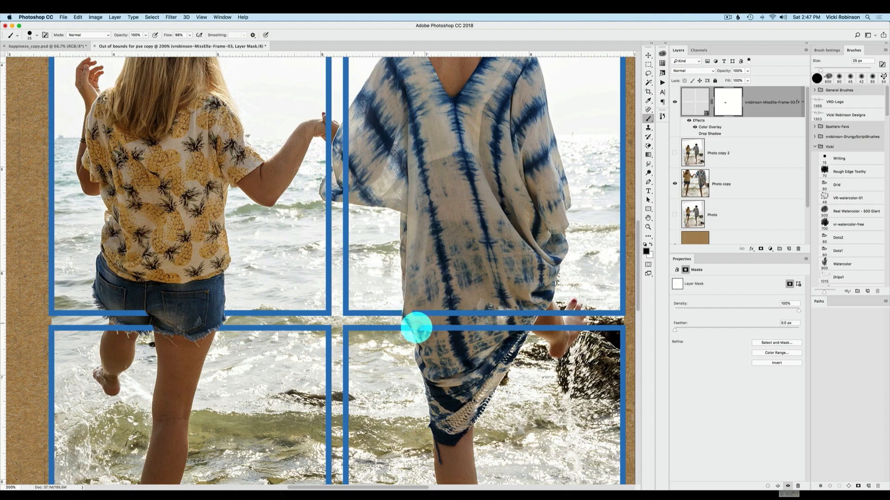
Paint black on the frame's layer mask with the 25 px brush to hide the bars crossing the tie-dye dress and its sleeve.
{"action": "left_click_drag", "start_coordinate": [416, 328], "coordinate": [436, 328]}
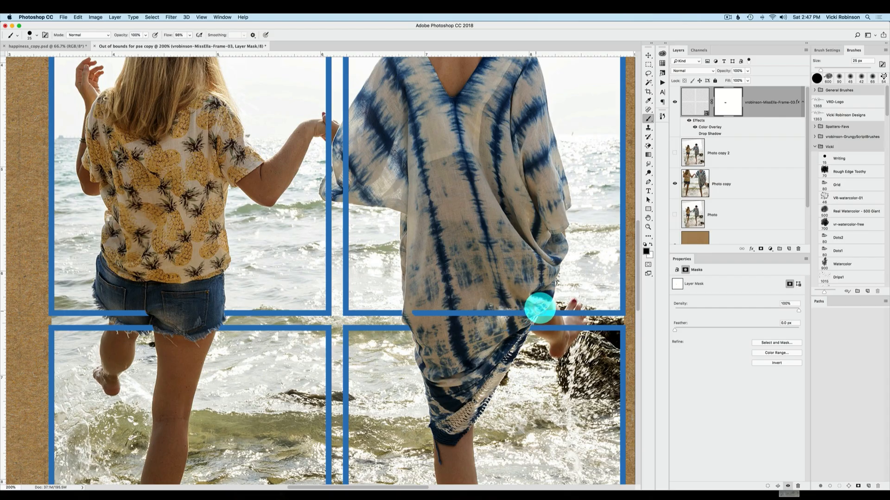
{"action": "left_click_drag", "start_coordinate": [526, 312], "coordinate": [411, 312]}
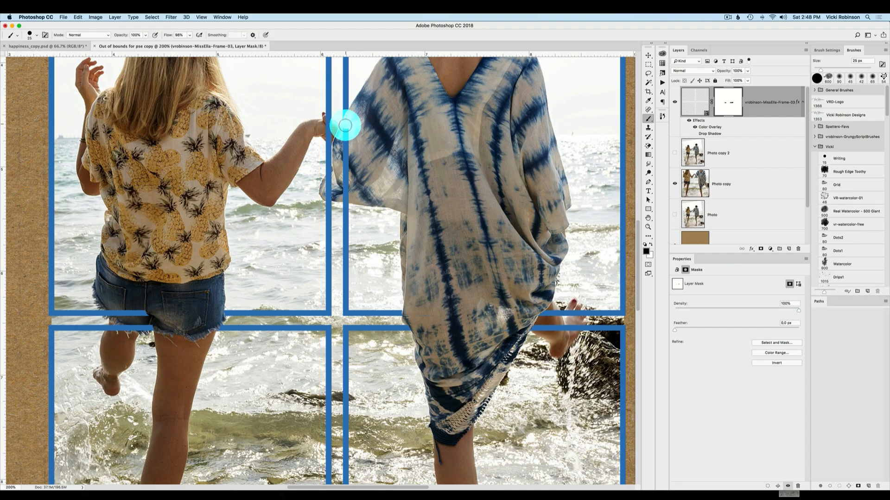
{"action": "mouse_move", "coordinate": [344, 131]}
{"action": "left_mouse_down"}
{"action": "mouse_move", "coordinate": [345, 192]}
{"action": "mouse_move", "coordinate": [347, 177]}
{"action": "left_mouse_up"}
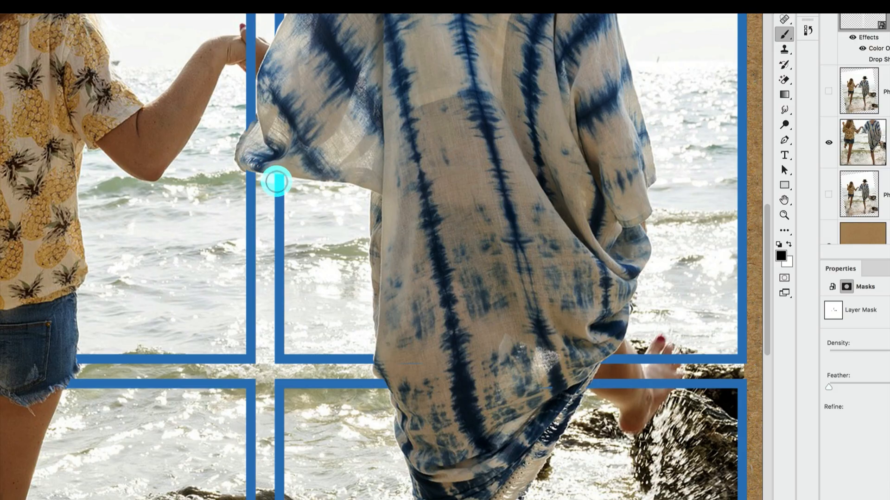
Refine the frame mask around the sleeve and joined hands with a 9 px brush, restoring frame edges in white and hiding overlaps in black.
{"action": "key", "text": "x"}
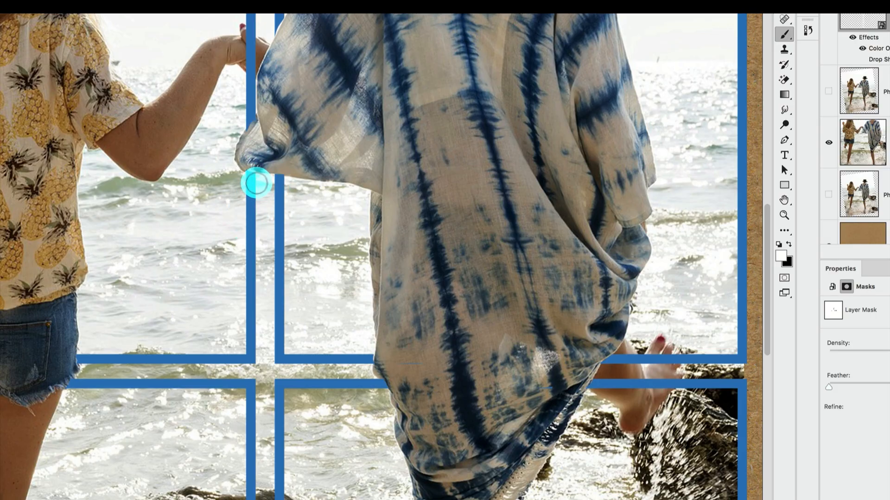
{"action": "key", "text": "bracketleft"}
{"action": "key", "text": "bracketleft"}
{"action": "key", "text": "bracketleft"}
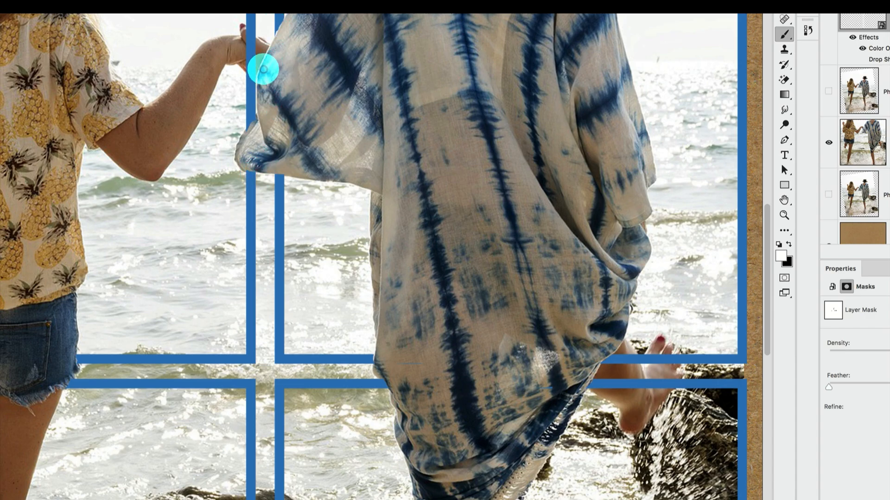
{"action": "key", "text": "x"}
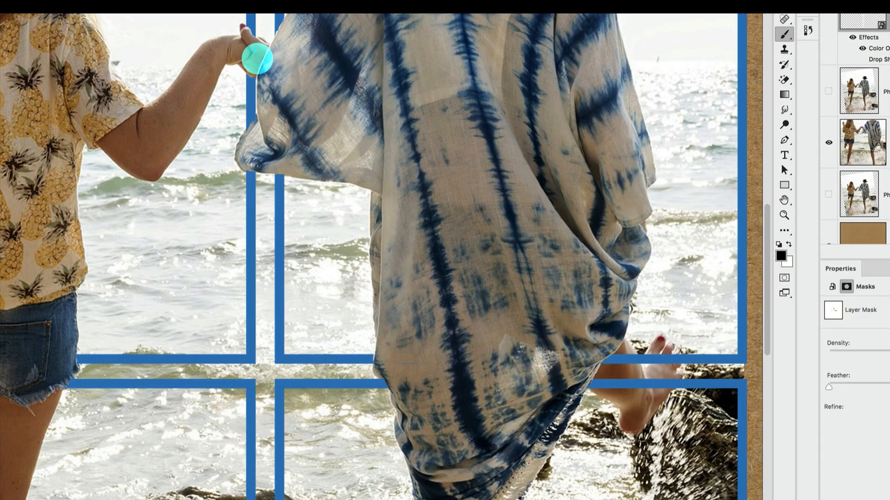
{"action": "key", "text": "x"}
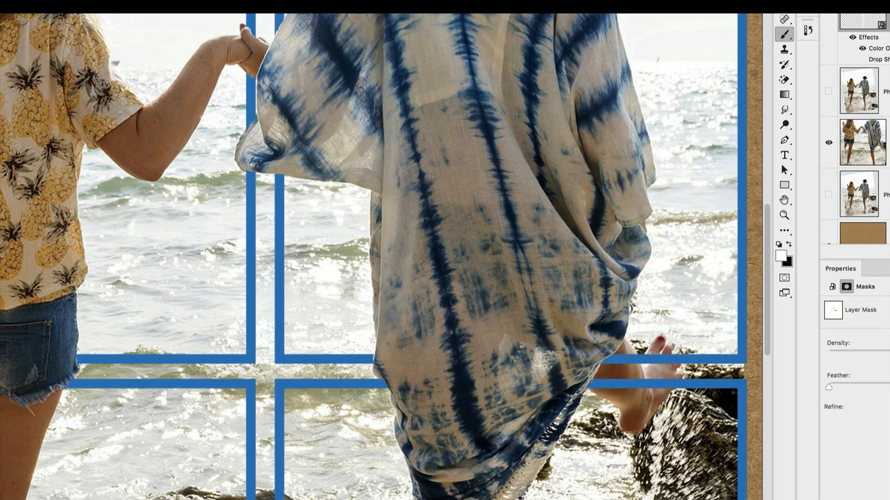
{"action": "key", "text": "x"}
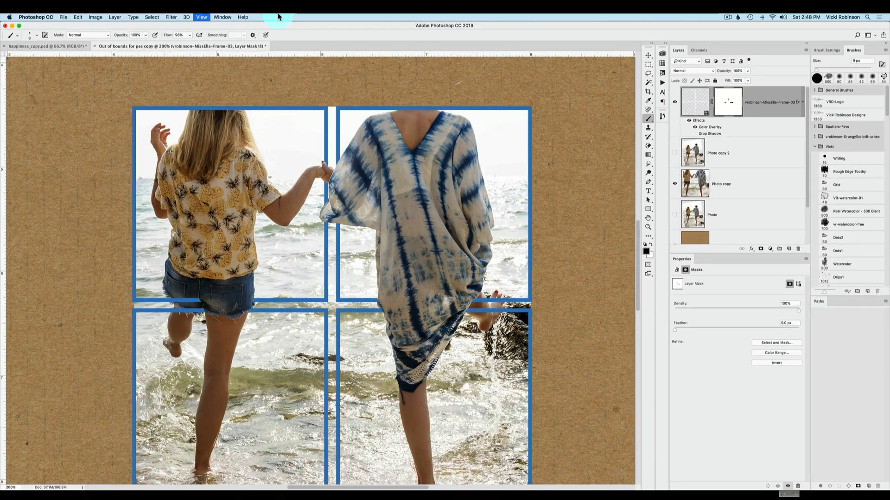
Make the Photo copy 2 layer visible beneath the four-pane frame.
{"action": "key", "text": "super+minus"}
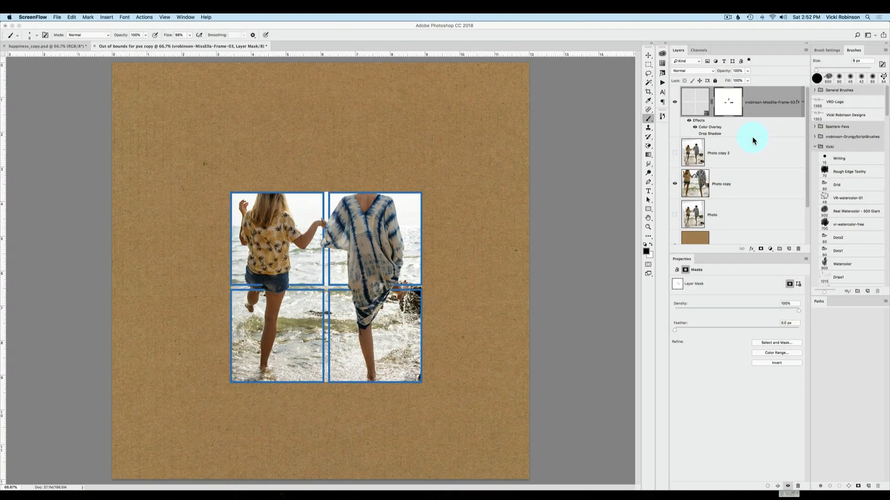
{"action": "left_click", "coordinate": [674, 156]}
{"action": "left_click", "coordinate": [675, 153]}
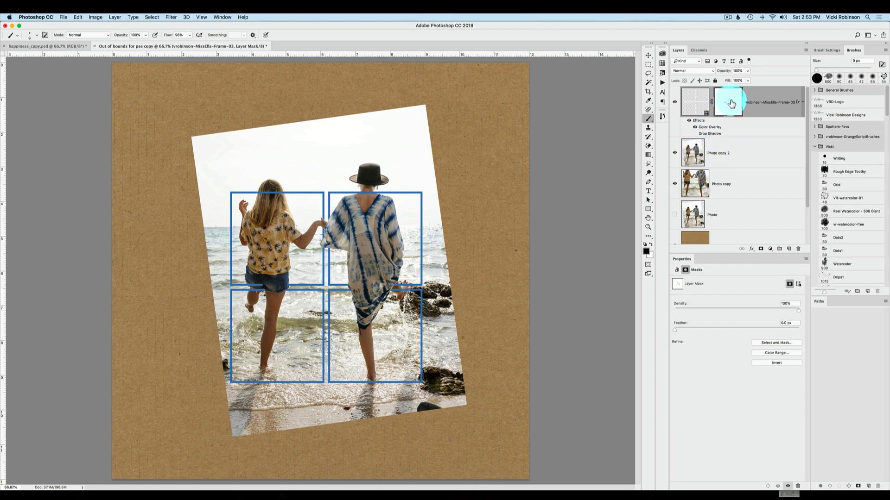
Examine how the heads extend above the frame in the happiness_copy.psd example, and return to the out-of-bounds document.
{"action": "left_click", "coordinate": [64, 47]}
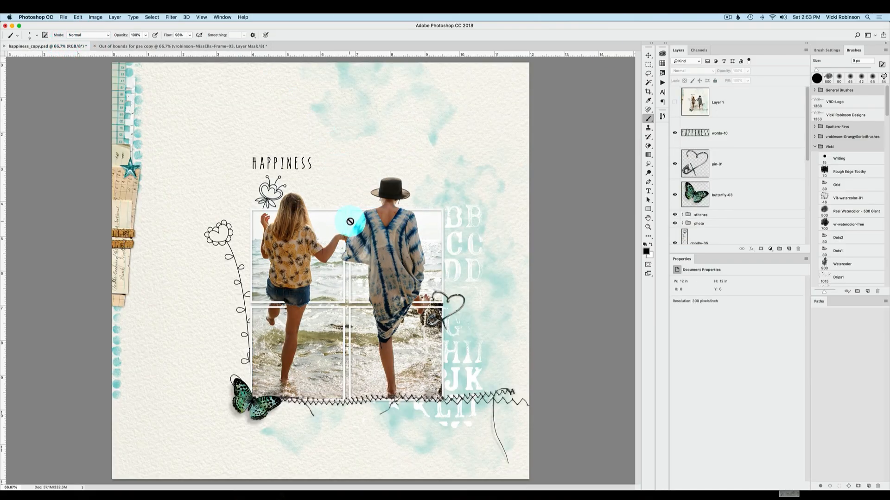
{"action": "key", "text": "super+equal"}
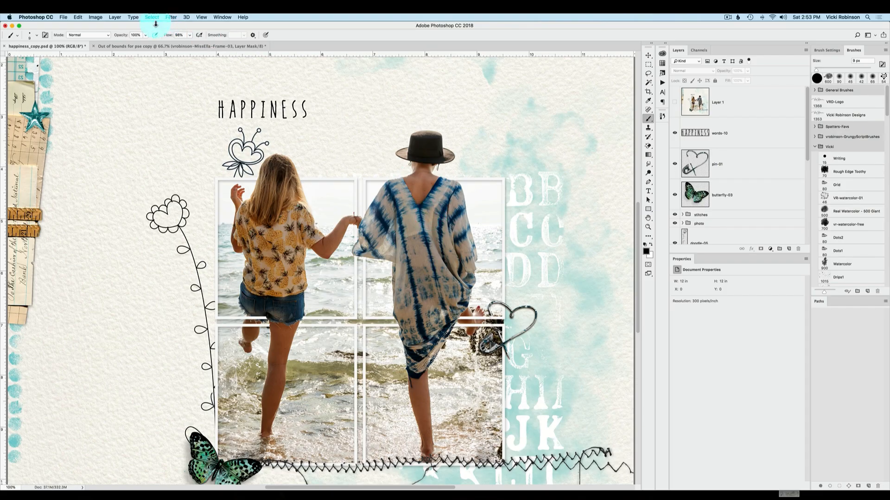
{"action": "left_click", "coordinate": [150, 46]}
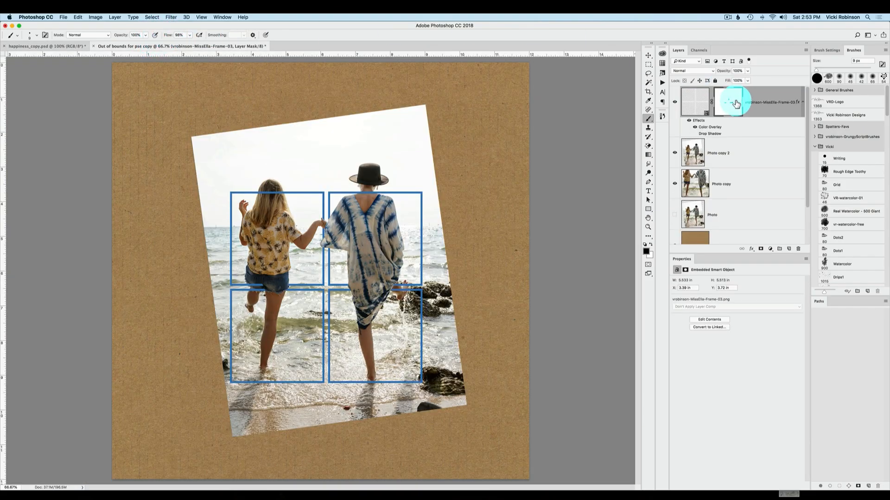
Try turning on the frame's drop shadow and masking the bar across the hat-wearing woman's neck with a 30 px brush, and undo both changes.
{"action": "left_click_drag", "start_coordinate": [727, 109], "coordinate": [695, 140]}
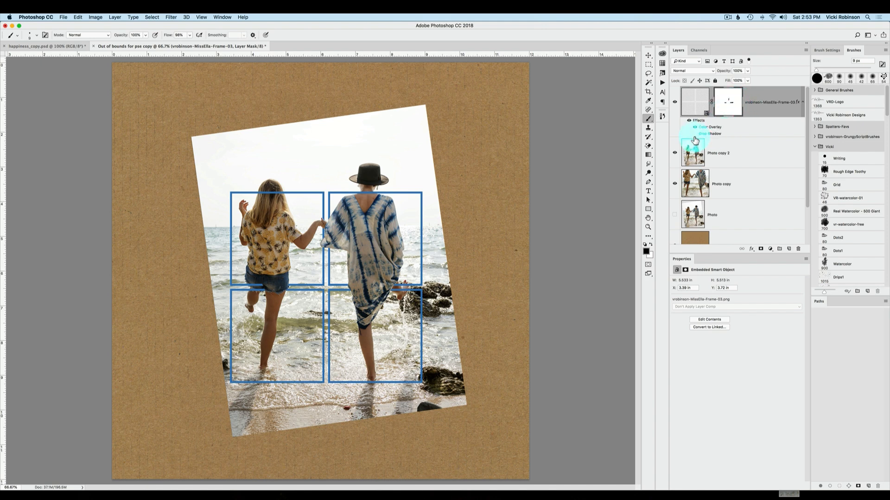
{"action": "left_click", "coordinate": [695, 133]}
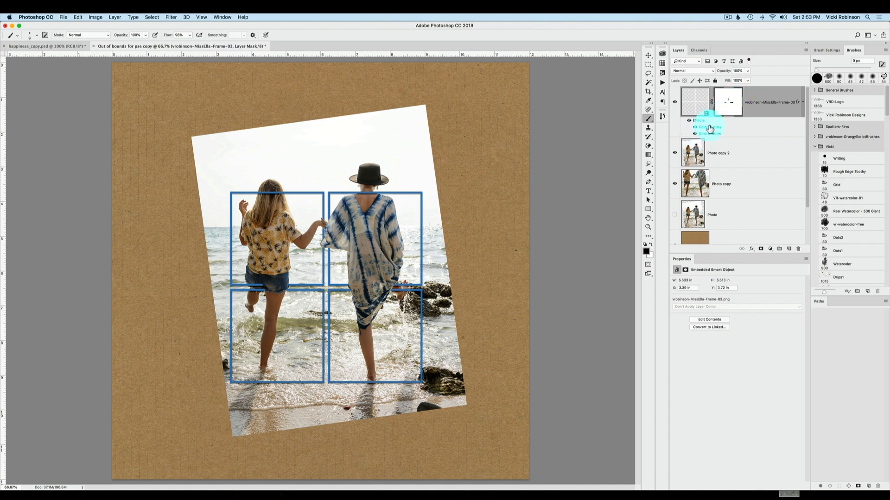
{"action": "left_click", "coordinate": [728, 102]}
{"action": "key", "text": "super+equal"}
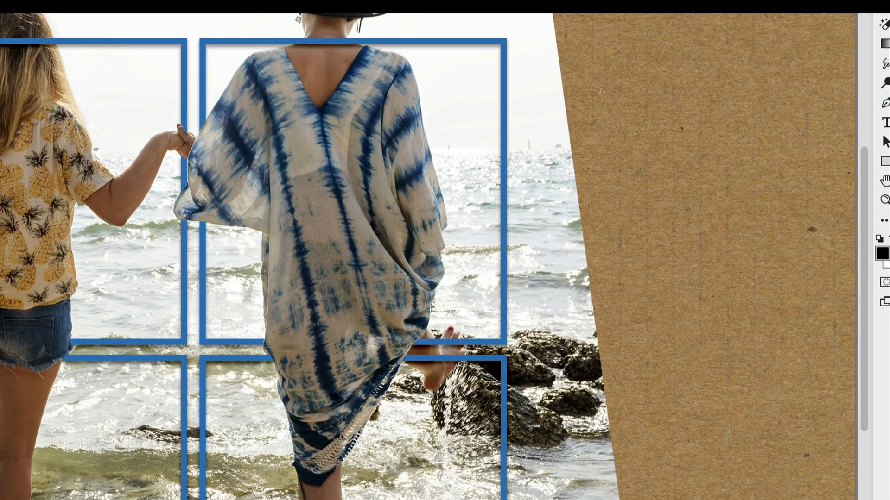
{"action": "key", "text": "b"}
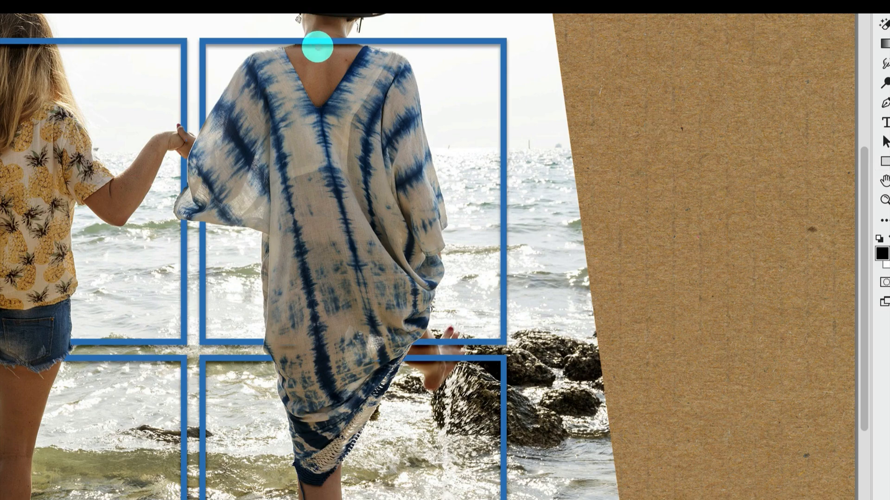
{"action": "key", "text": "bracketright"}
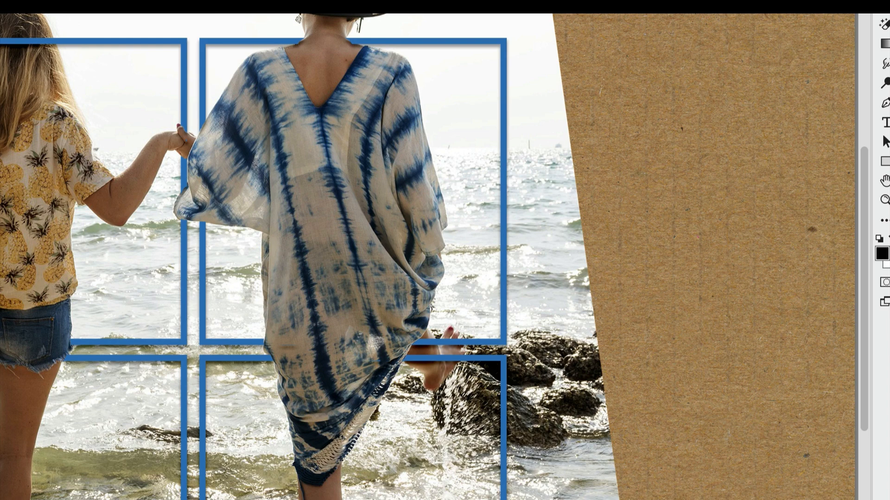
{"action": "key", "text": "alt+super+z"}
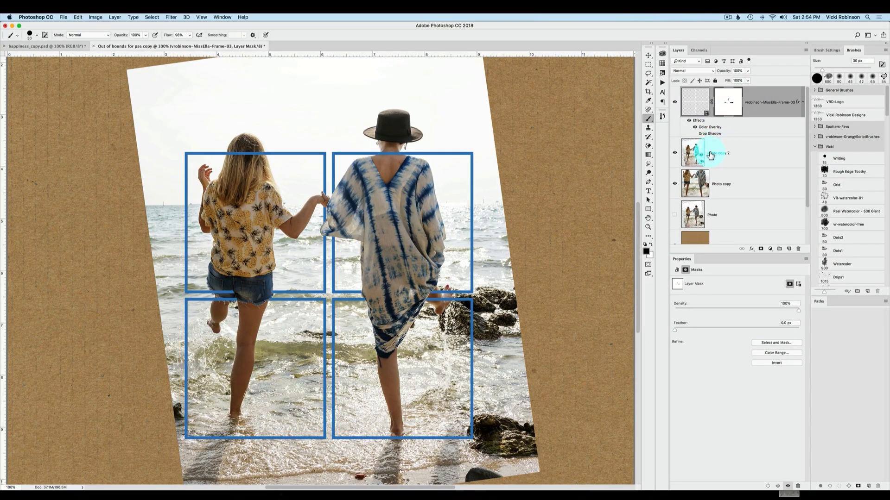
Turn on the frame's drop shadow and marquee-select Photo copy 2 across the frame's width, from above the hat to just below the upper bar.
{"action": "left_click", "coordinate": [694, 154]}
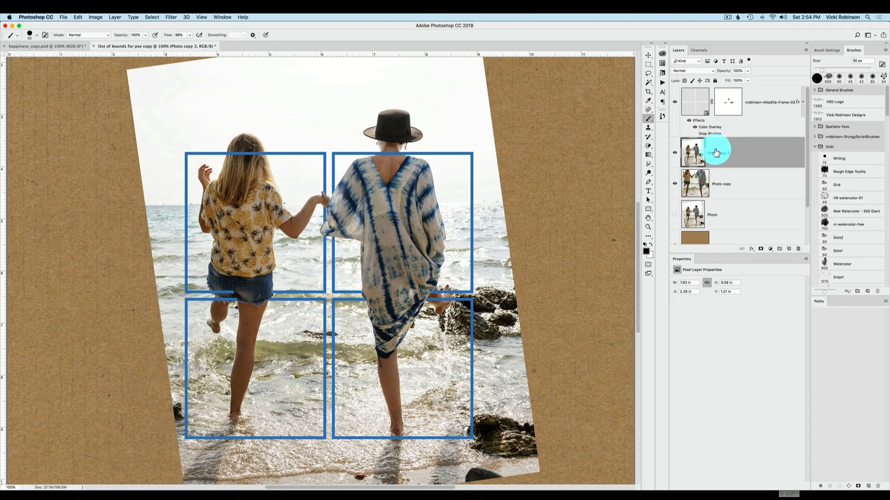
{"action": "key", "text": "m"}
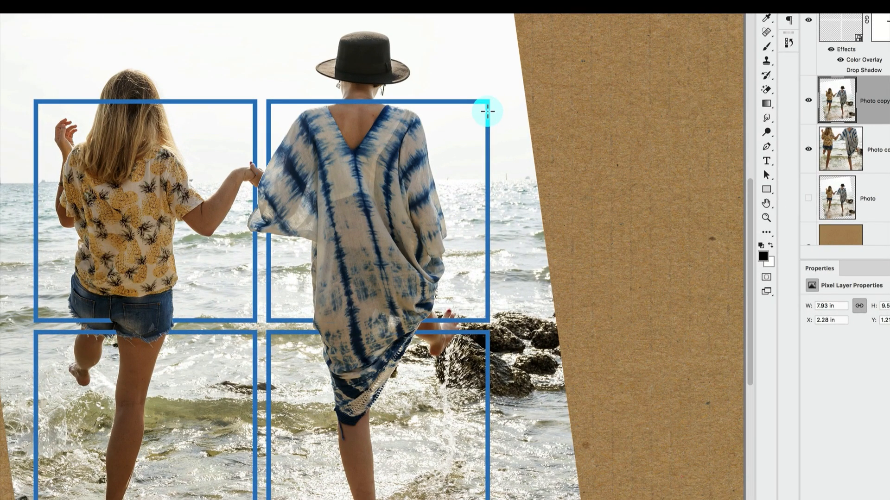
{"action": "left_click", "coordinate": [841, 71]}
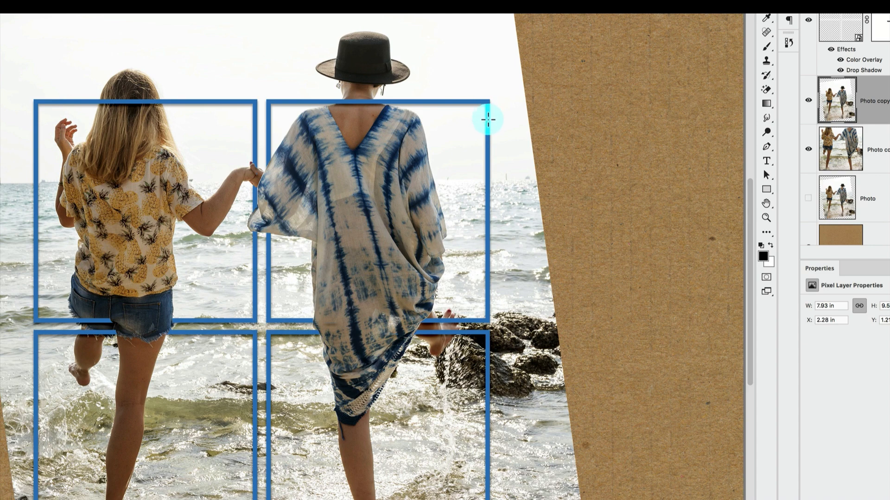
{"action": "left_click_drag", "start_coordinate": [487, 119], "coordinate": [317, 19]}
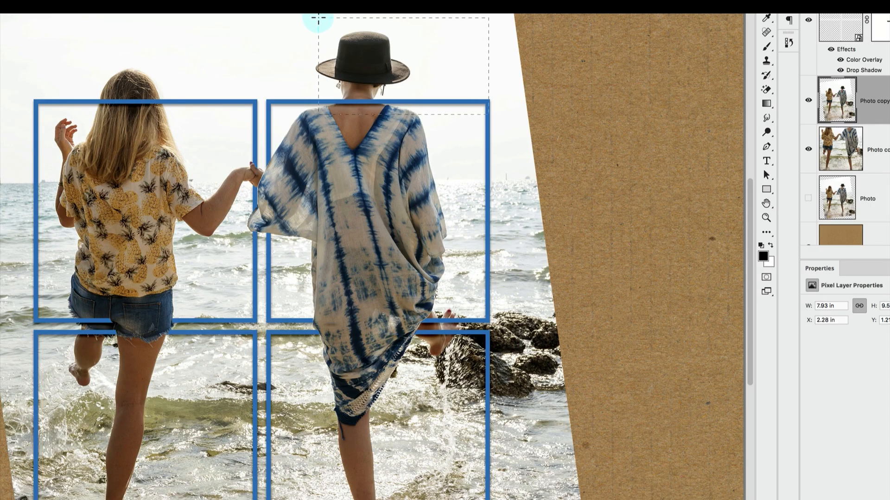
{"action": "left_click_drag", "start_coordinate": [295, 28], "coordinate": [46, 22]}
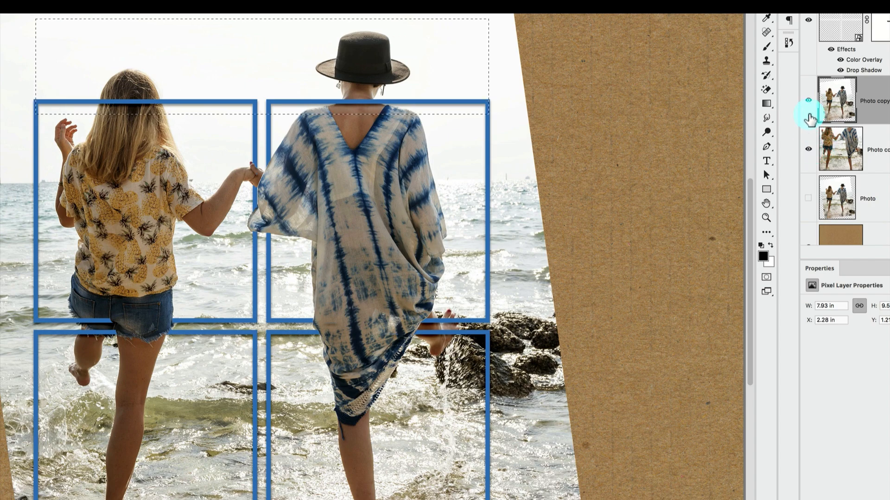
Invert the selection, delete the rest of Photo copy 2 outside the head area, and deselect.
{"action": "left_click", "coordinate": [152, 18]}
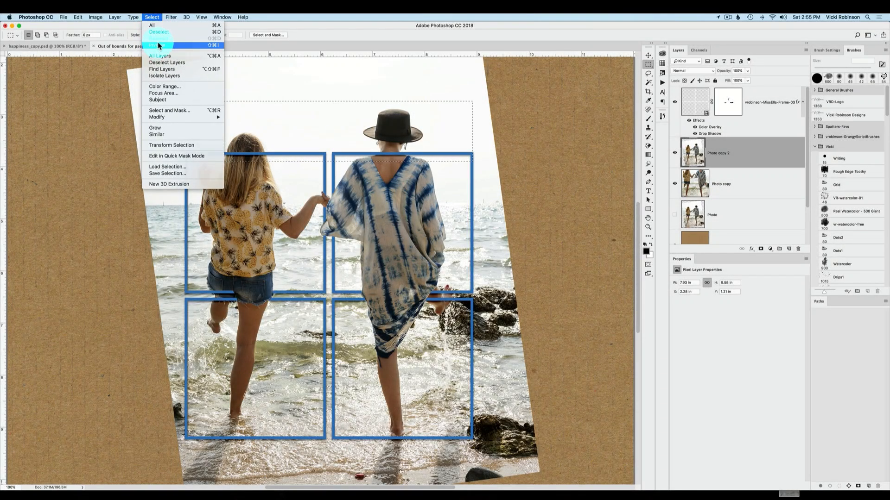
{"action": "left_click", "coordinate": [158, 46]}
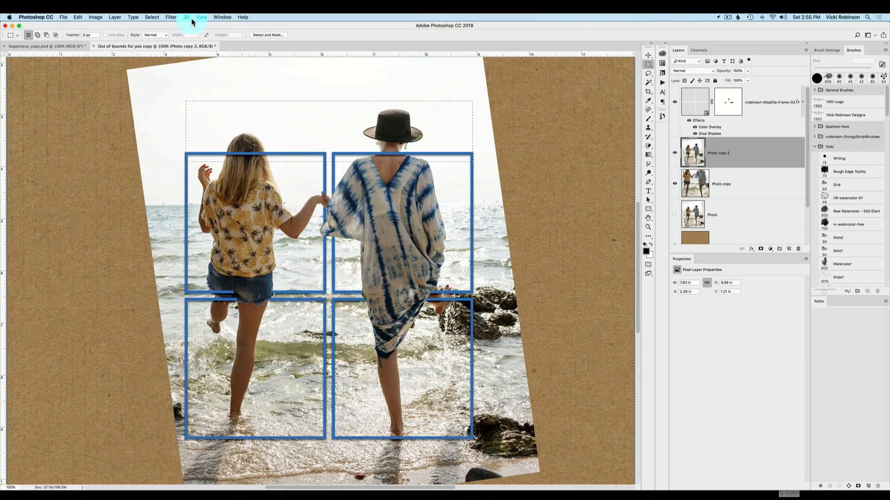
{"action": "key", "text": "BackSpace"}
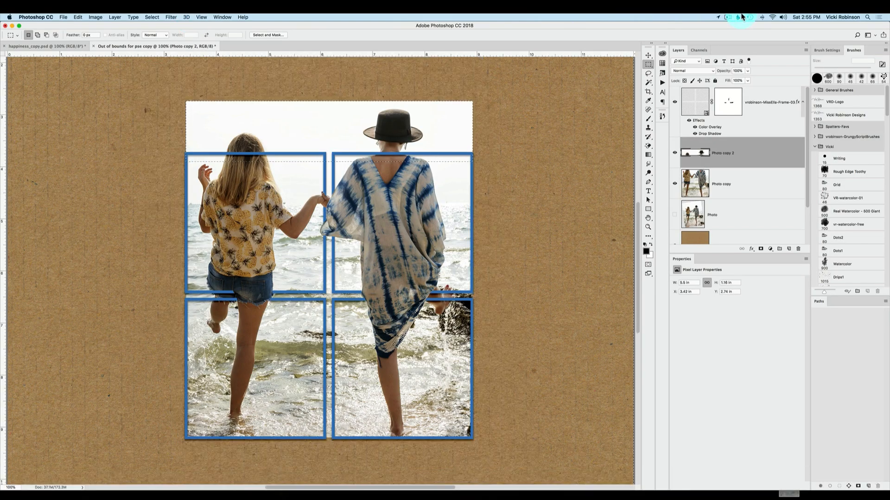
{"action": "key", "text": "super+d"}
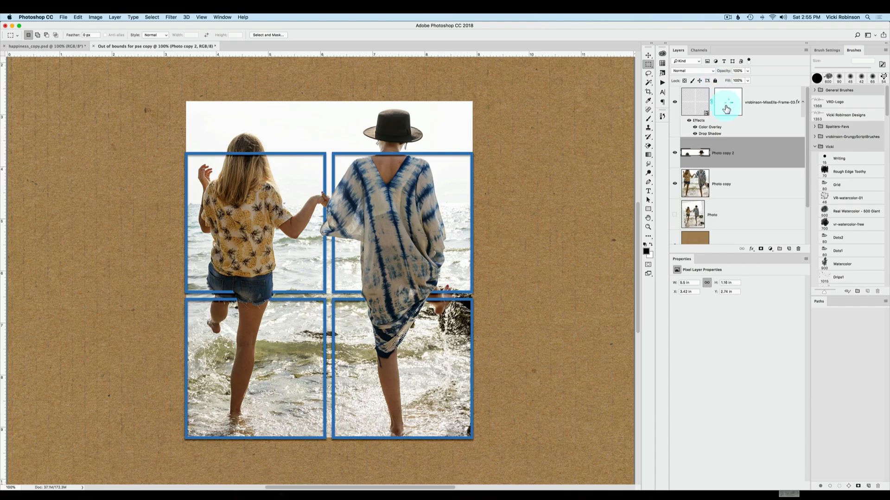
Compare the result with the finished happiness_copy.psd layout and return to the out-of-bounds document.
{"action": "left_click", "coordinate": [76, 46]}
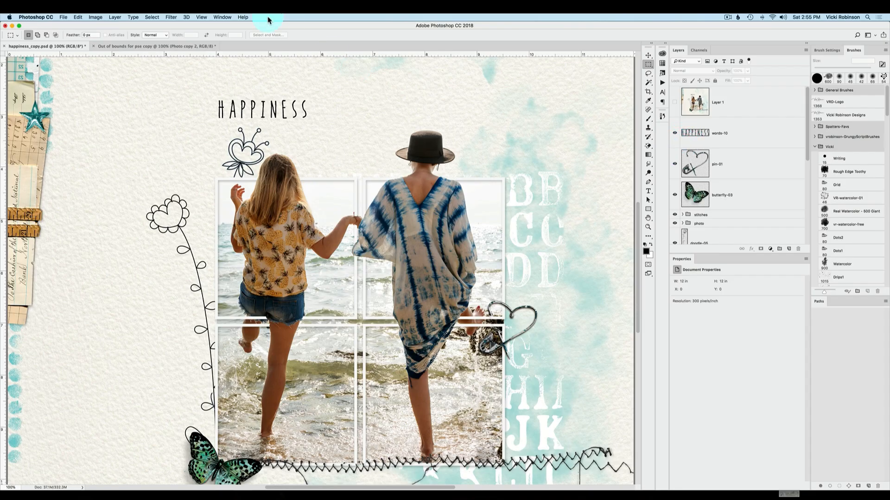
{"action": "left_click", "coordinate": [179, 46]}
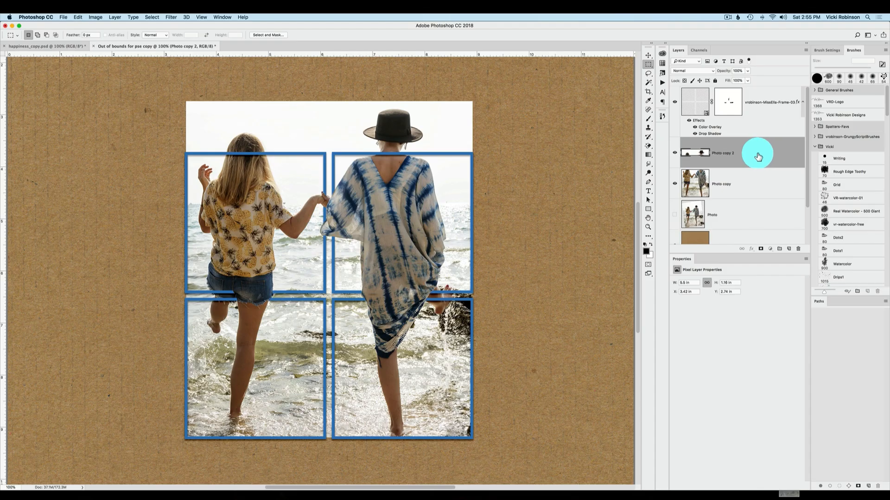
Turn off the frame's drop shadow and select the white sky around both heads on Photo copy 2 with the Magic Wand.
{"action": "left_click", "coordinate": [649, 83]}
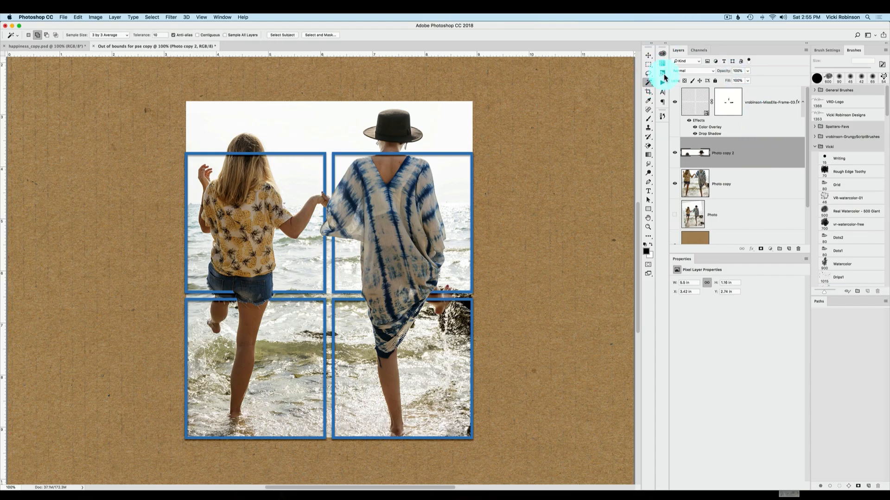
{"action": "left_click", "coordinate": [694, 133]}
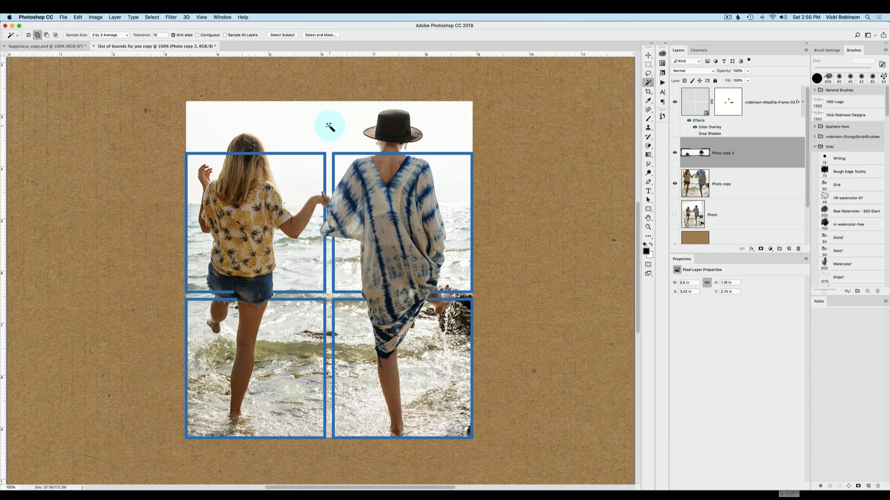
{"action": "left_click", "coordinate": [463, 106]}
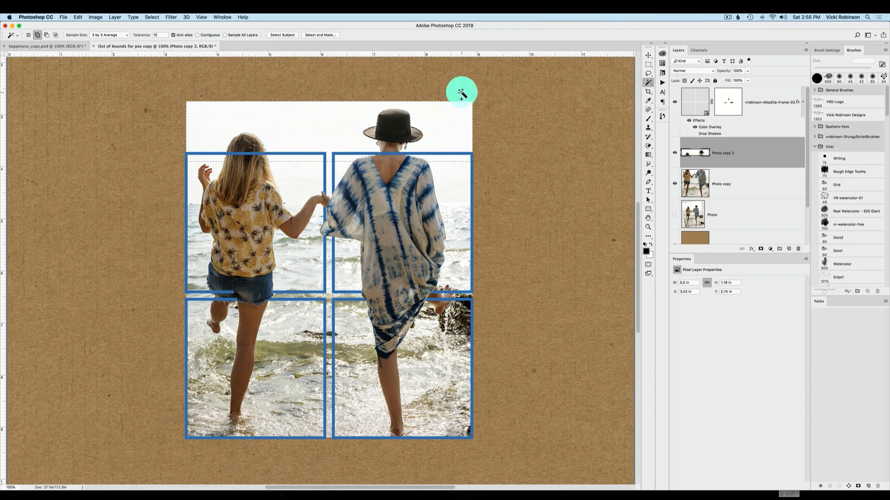
{"action": "key", "text": "super+equal"}
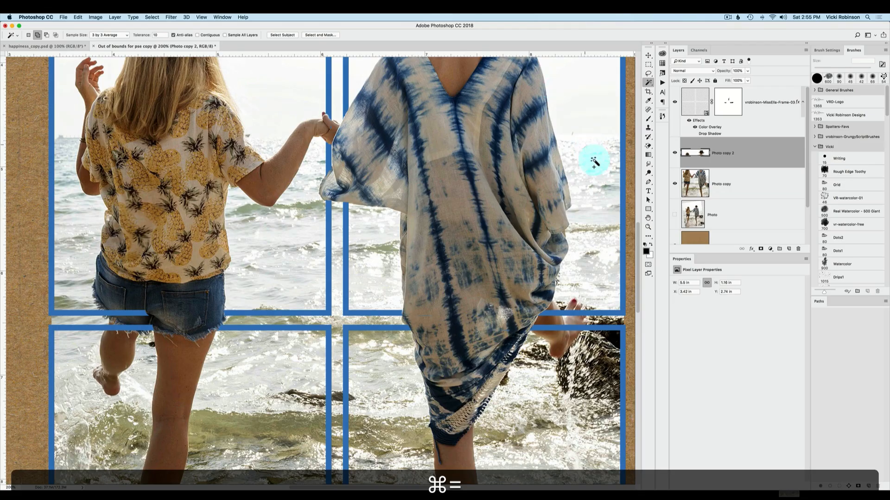
{"action": "scroll", "coordinate": [630, 260], "scroll_direction": "up", "scroll_amount": 5}
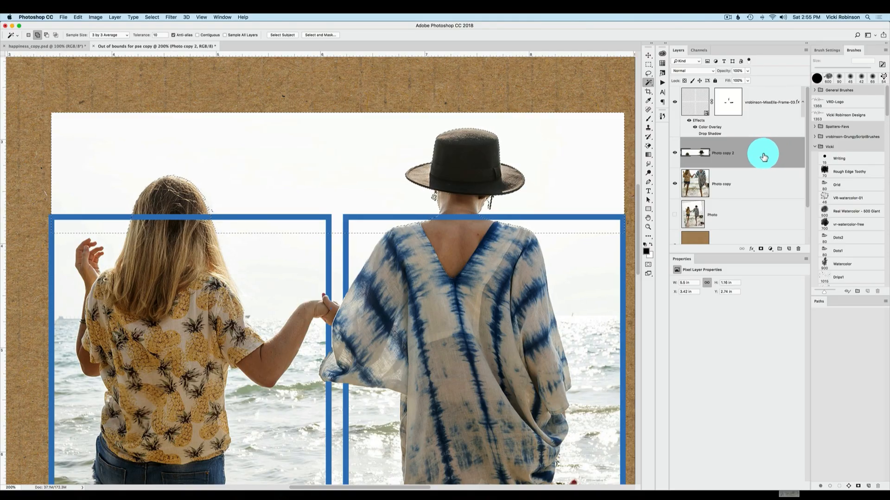
Add a layer mask to Photo copy 2 that hides the selected white sky around the heads, and clear any selection.
{"action": "key", "text": "alt"}
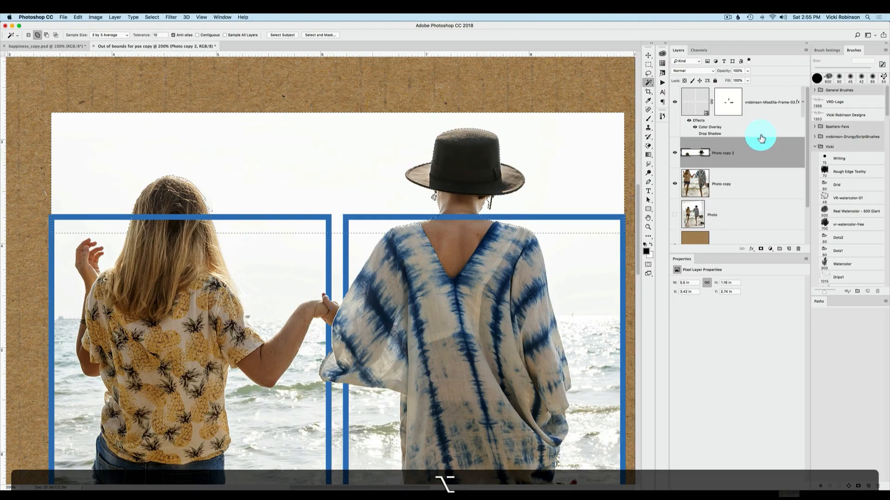
{"action": "left_click", "coordinate": [762, 250], "text": "alt"}
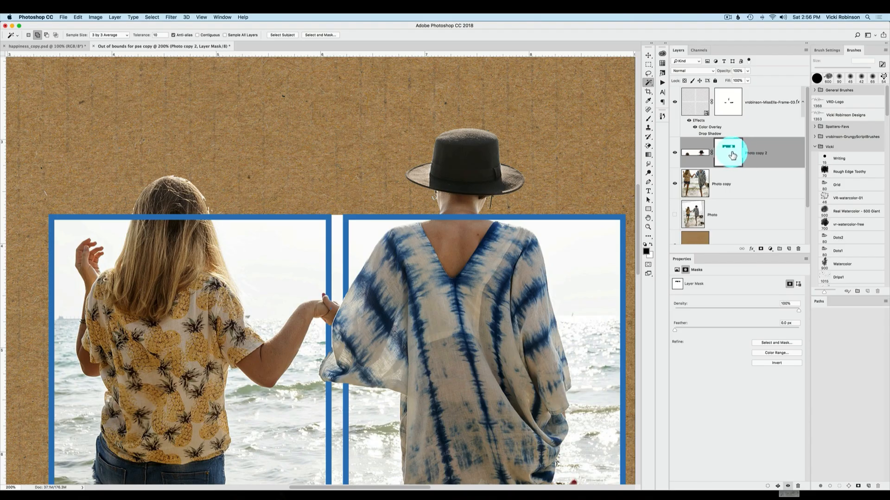
{"action": "key", "text": "super+d"}
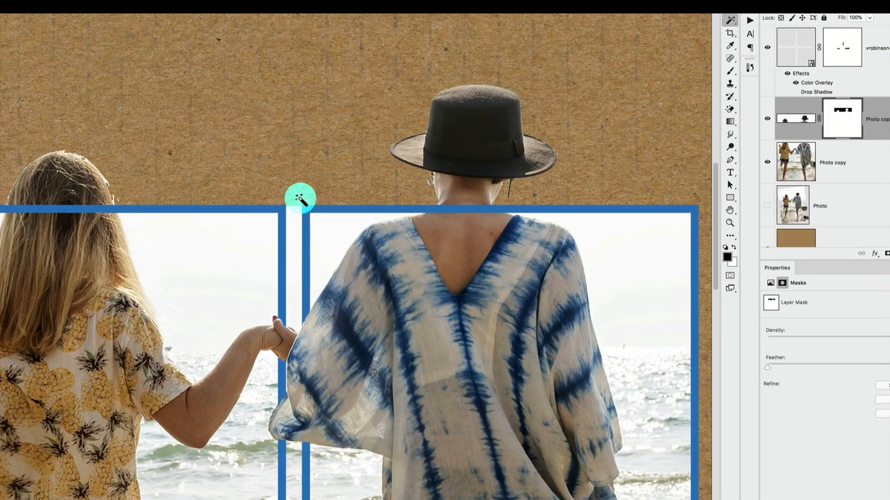
Paint with white on the Photo copy 2 mask using a small brush to restore both earrings below the hat.
{"action": "key", "text": "v"}
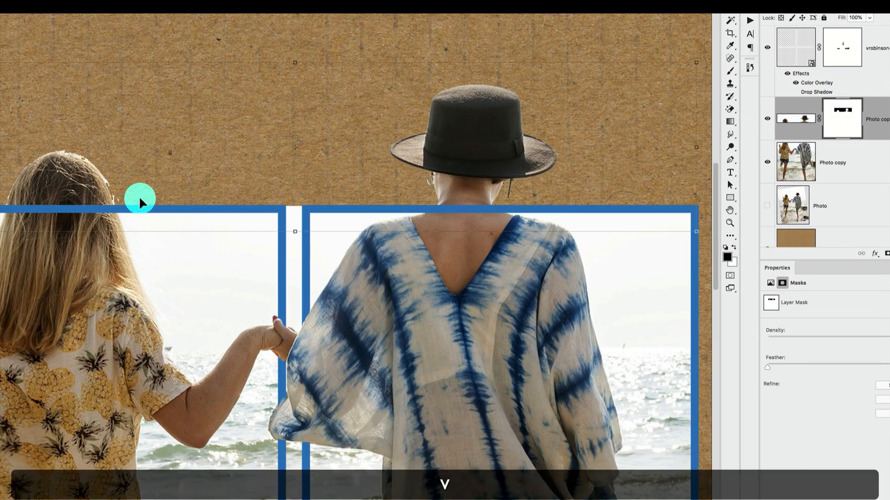
{"action": "key", "text": "b"}
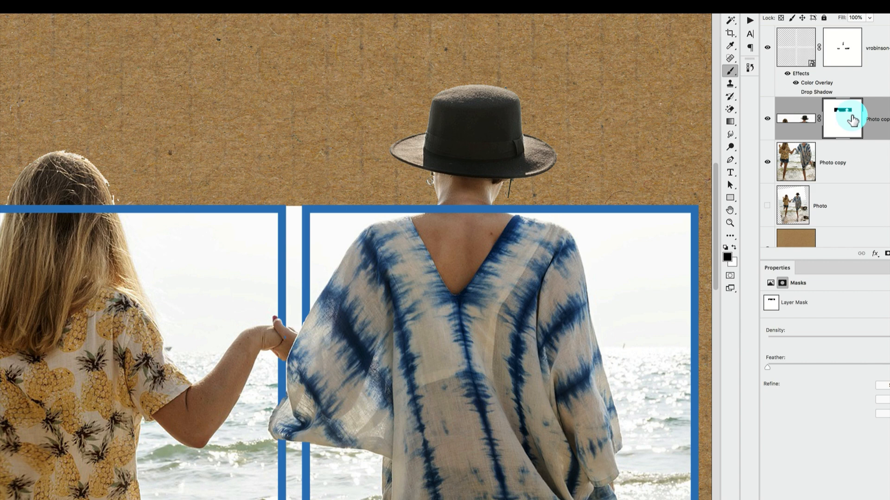
{"action": "key", "text": "b"}
{"action": "key", "text": "x"}
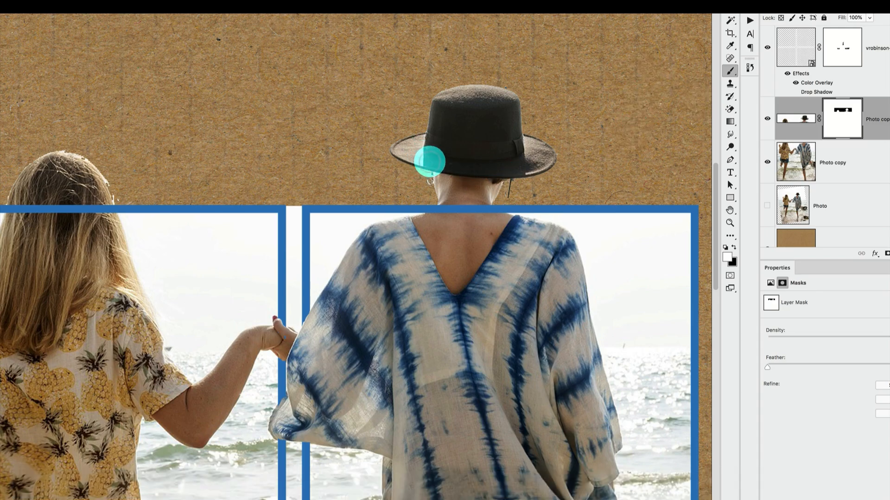
{"action": "key", "text": "bracketleft"}
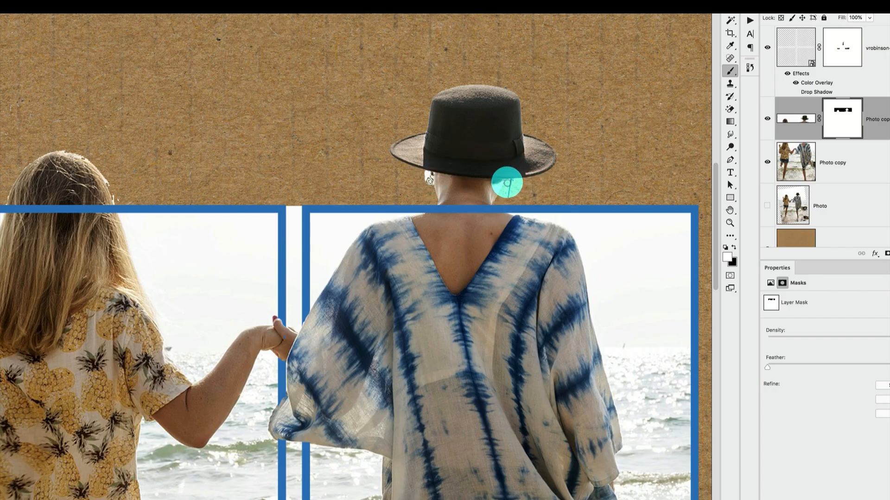
{"action": "key", "text": "bracketright"}
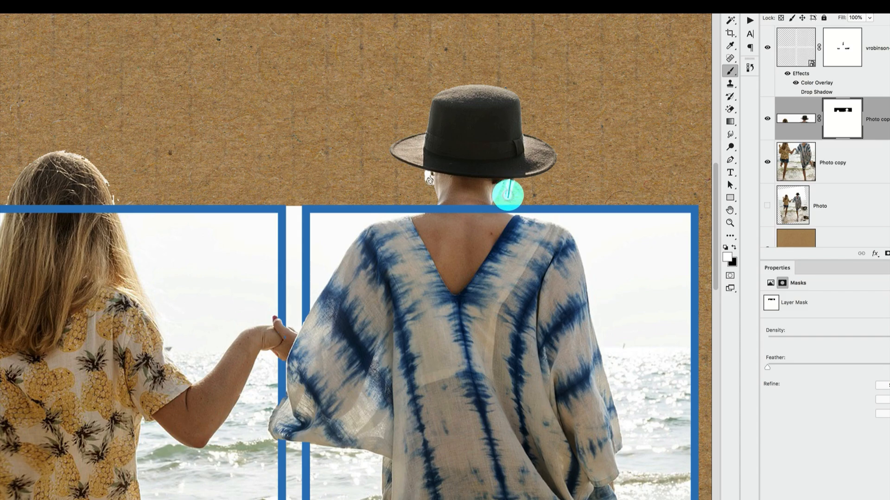
{"action": "left_click_drag", "start_coordinate": [506, 196], "coordinate": [528, 188]}
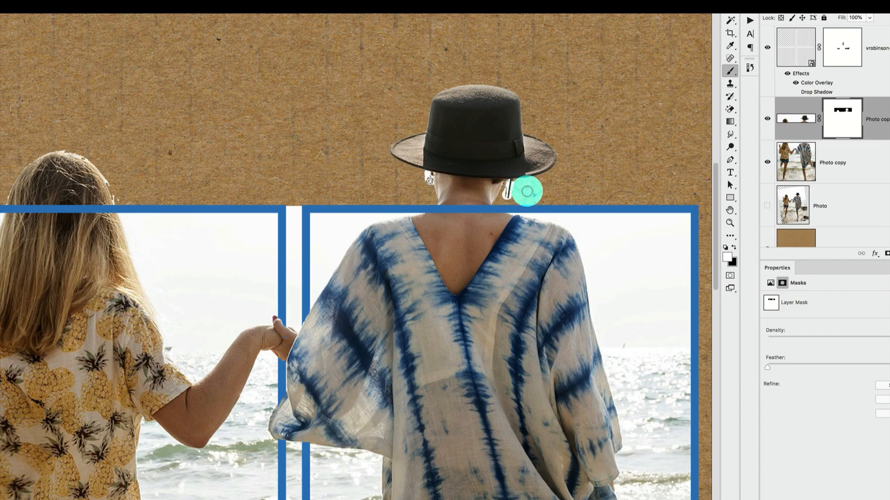
Paint with black on the mask using a smaller brush to trim the excess white around the earrings.
{"action": "key", "text": "x"}
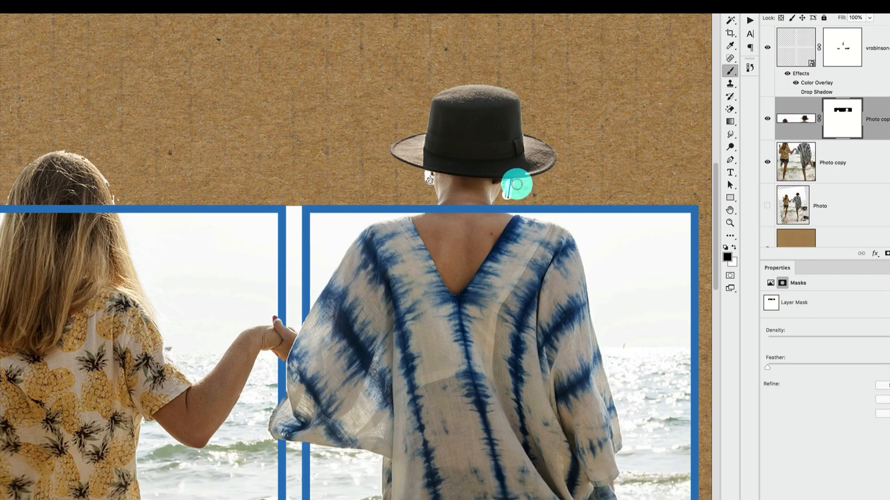
{"action": "key", "text": "bracketleft"}
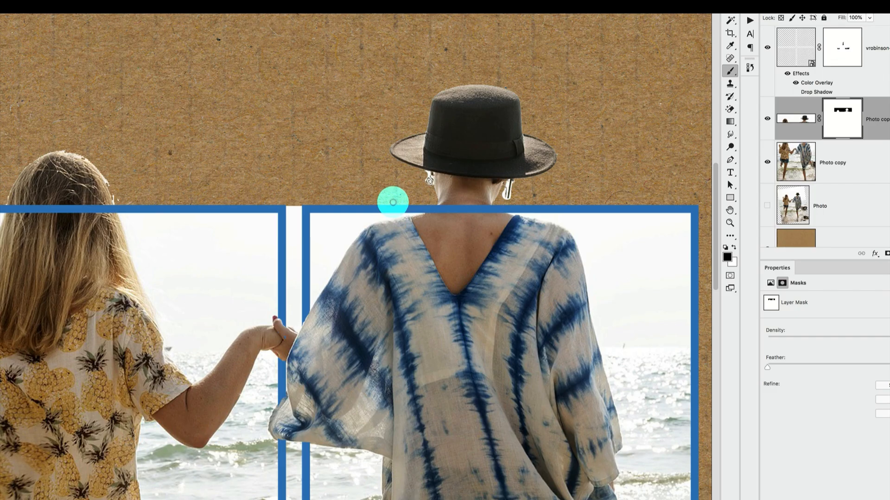
{"action": "key", "text": "x"}
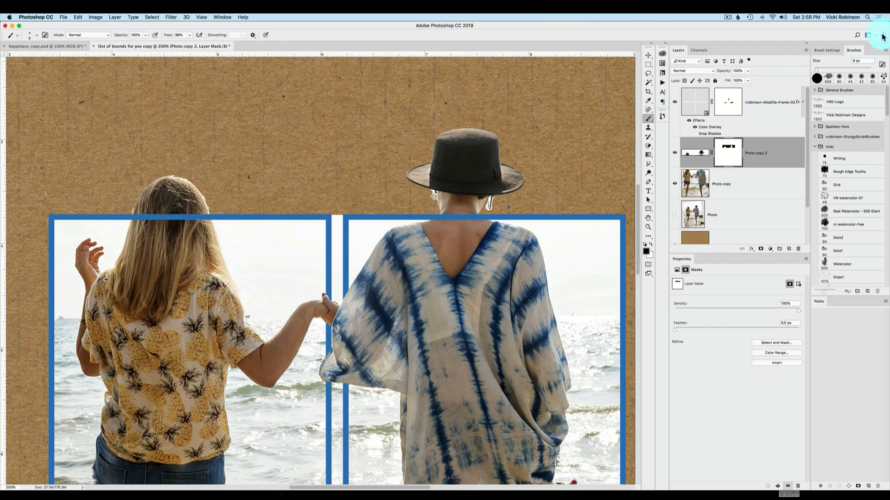
Turn the frame's drop shadow back on and move Photo copy 2 above the frame layer.
{"action": "key", "text": "super+minus"}
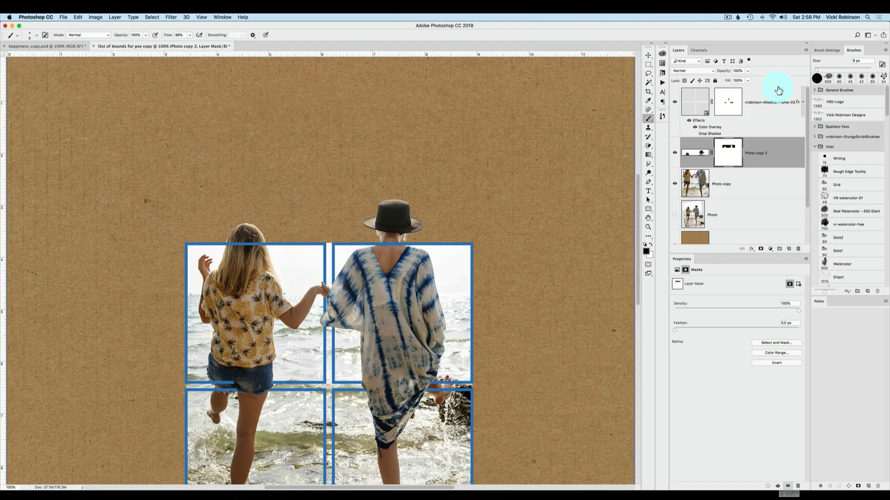
{"action": "left_click", "coordinate": [694, 134]}
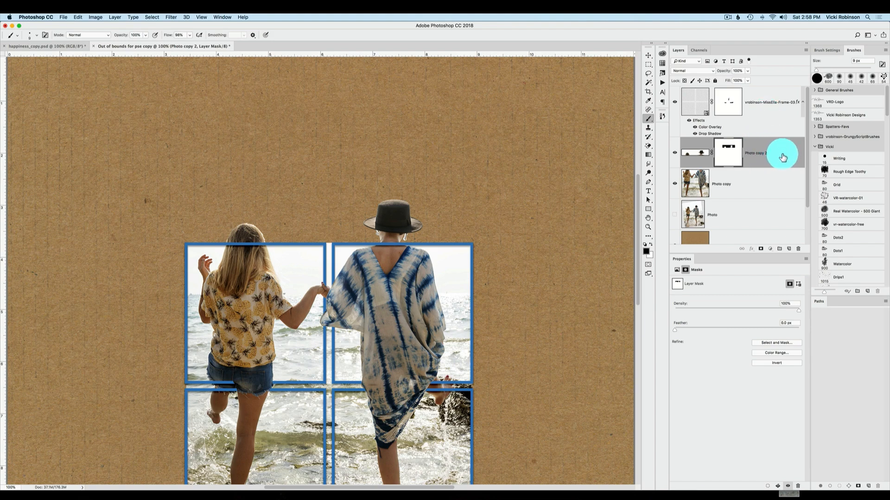
{"action": "left_click_drag", "start_coordinate": [783, 158], "coordinate": [772, 92]}
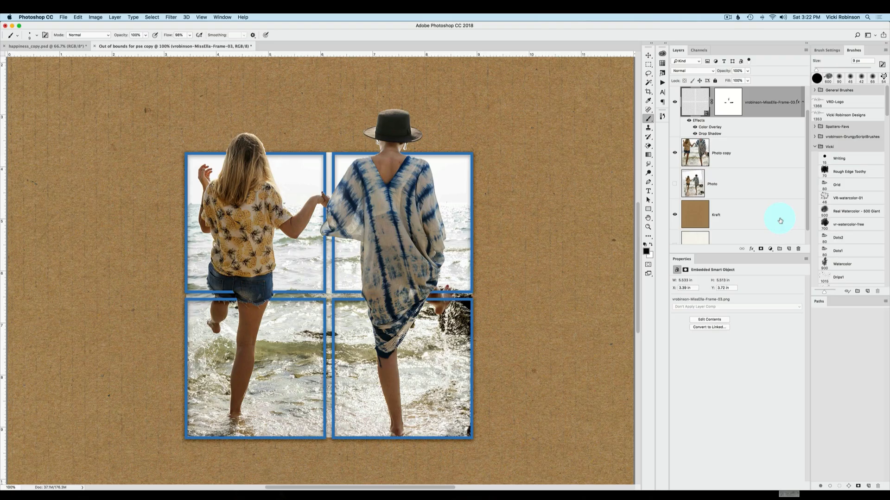
Turn off the frame's Color Overlay, hide the Kraft layer and show the cream paper background beneath it.
{"action": "key", "text": "super+minus"}
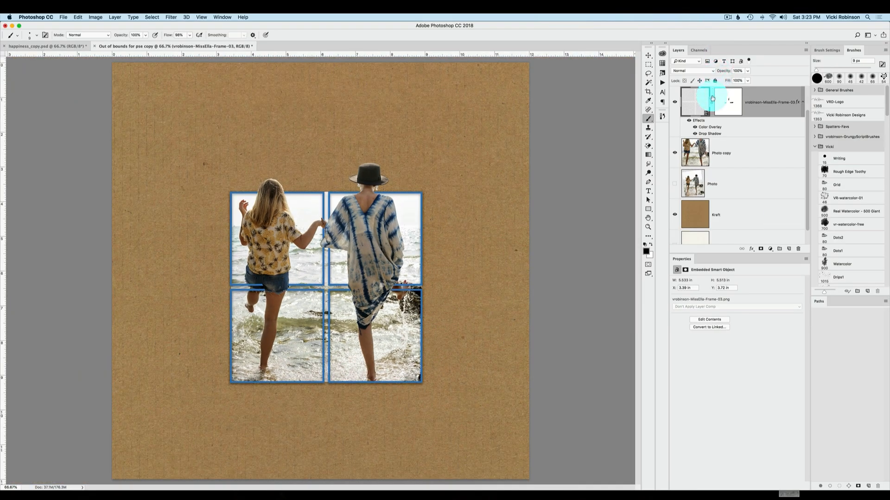
{"action": "left_click_drag", "start_coordinate": [699, 157], "coordinate": [697, 133]}
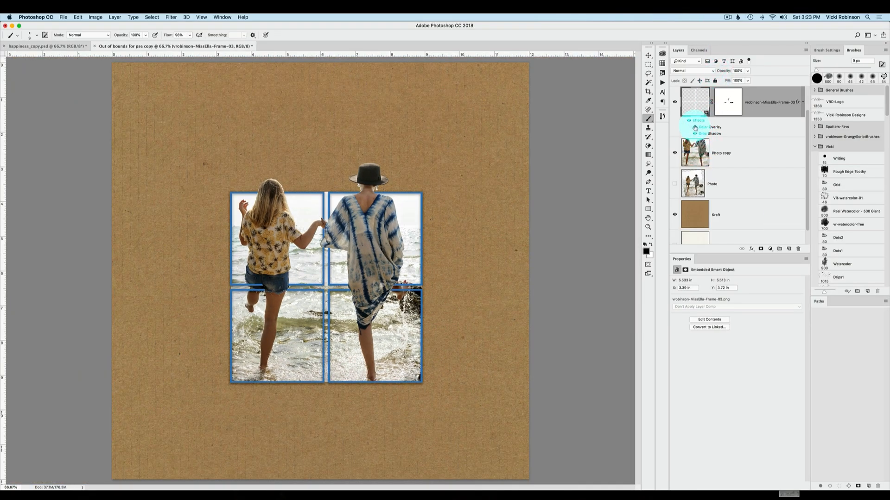
{"action": "left_click", "coordinate": [695, 127]}
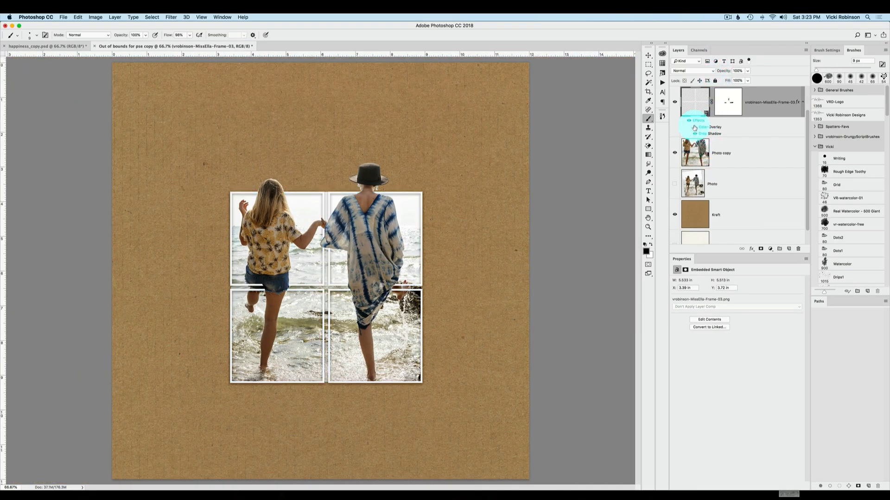
{"action": "left_click", "coordinate": [675, 217]}
{"action": "left_click", "coordinate": [675, 237]}
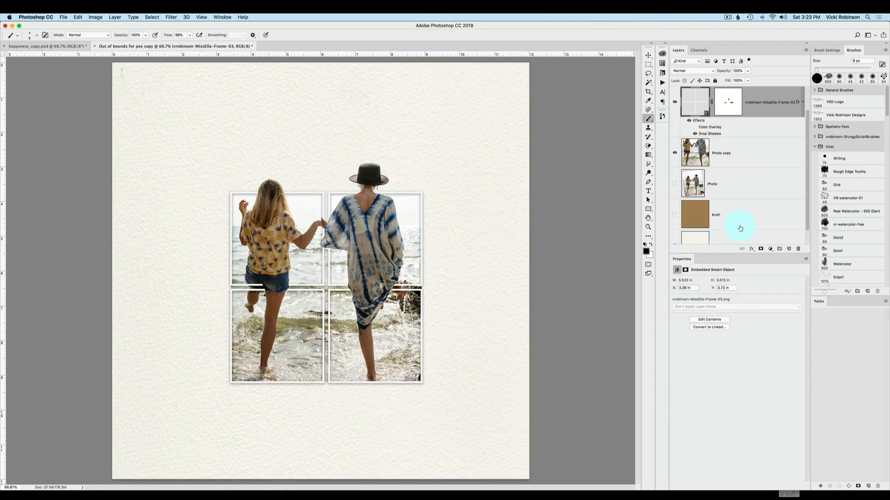